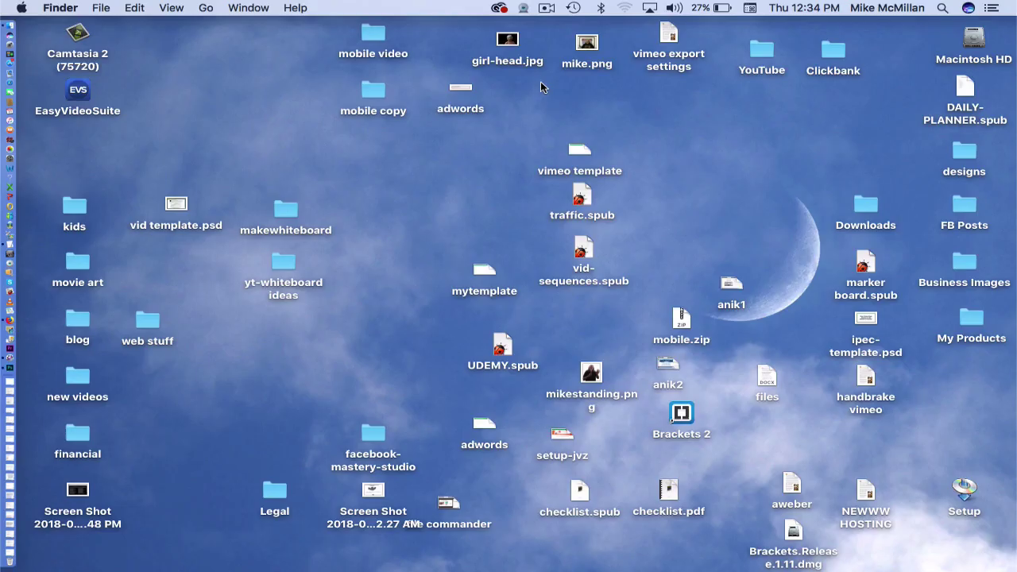
Open girl-head.jpg in Preview, copy a 491 x 505 area around the portrait, then minimize it.
double_click(510, 41)
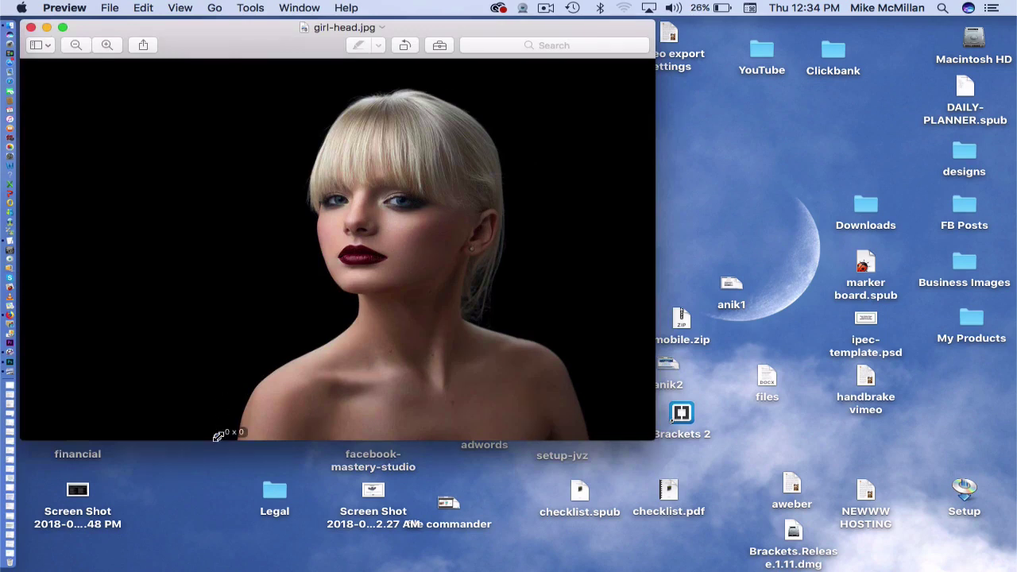
left_click_drag(217, 436, 608, 76)
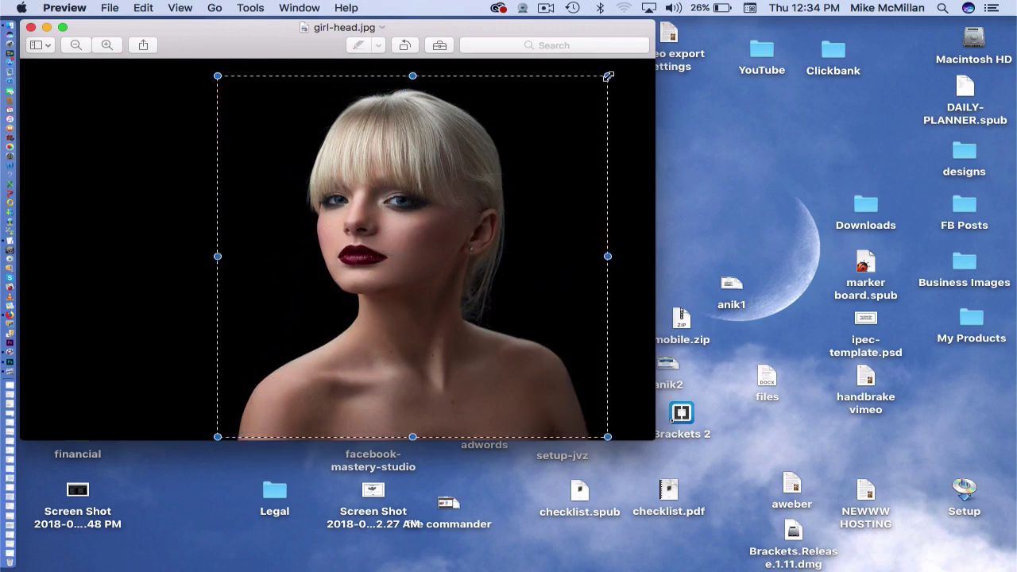
left_click(146, 9)
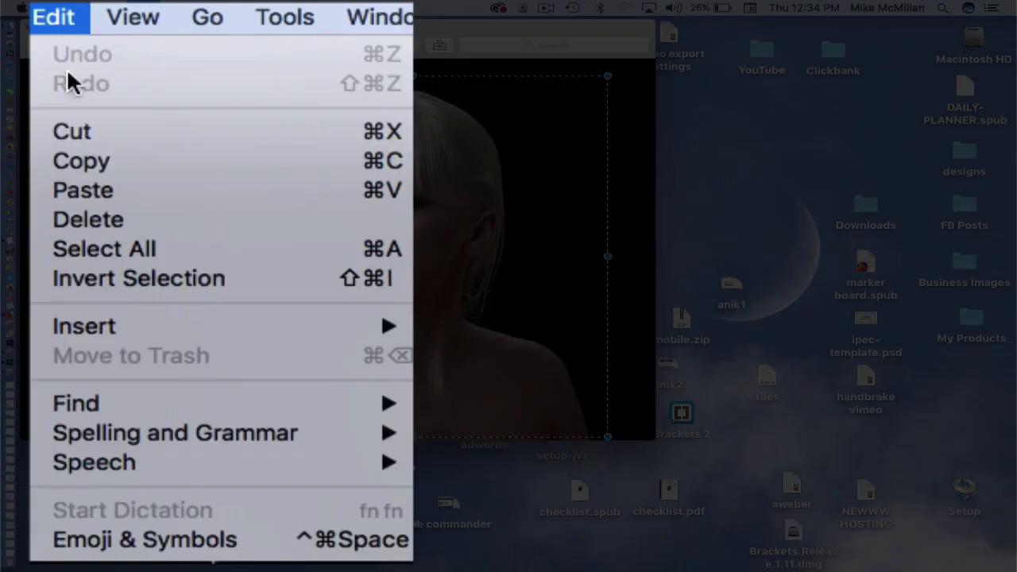
left_click(75, 159)
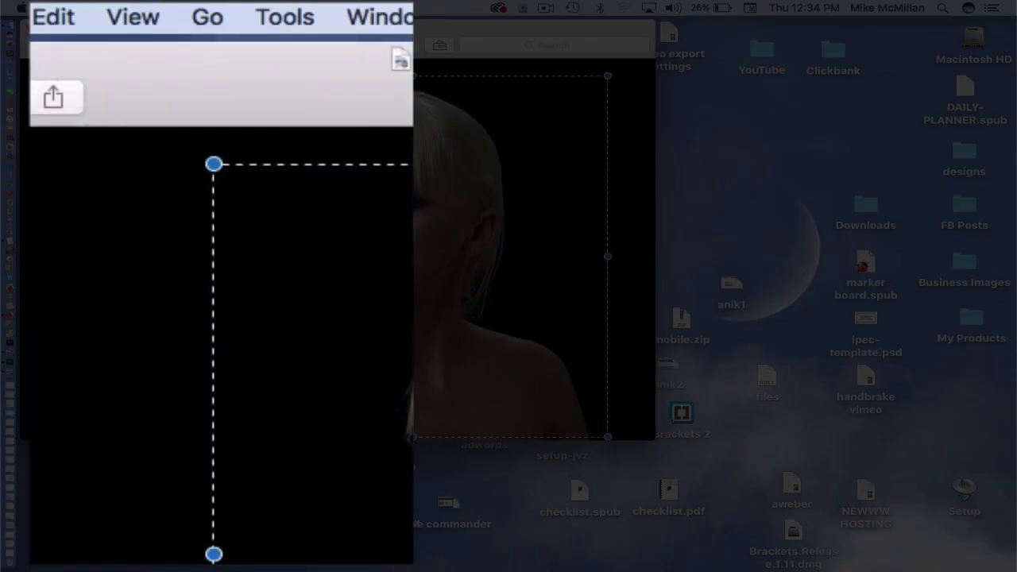
key("super+m")
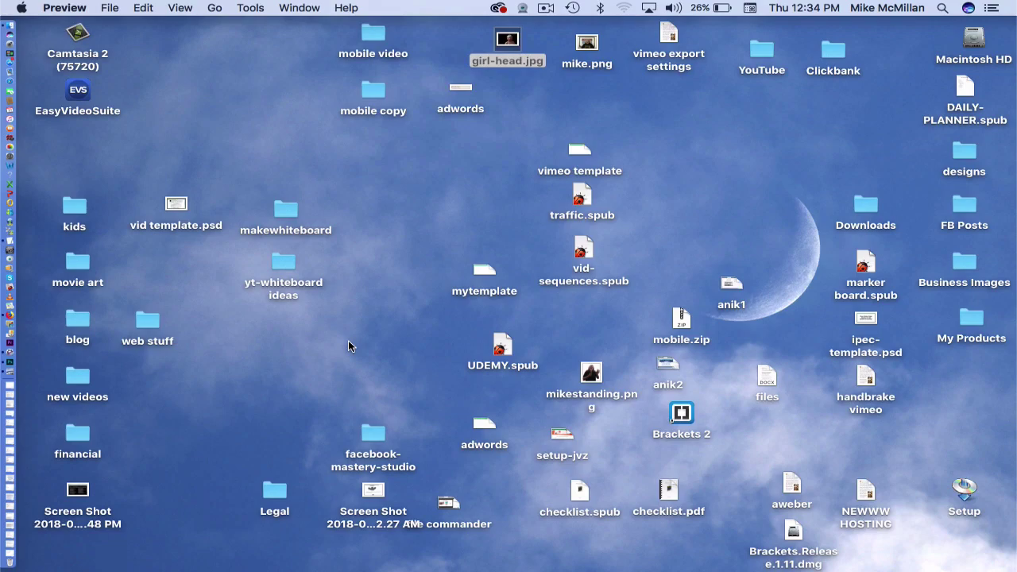
Create a 1280 x 720 px, 72 ppi document, Untitled-1, with the custom dark red background.
left_click(11, 369)
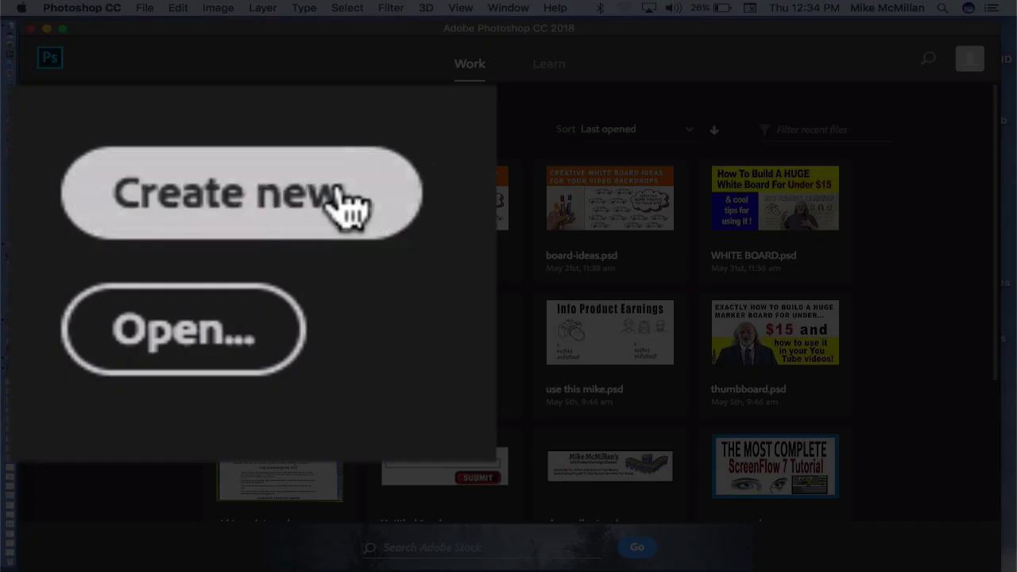
left_click(336, 200)
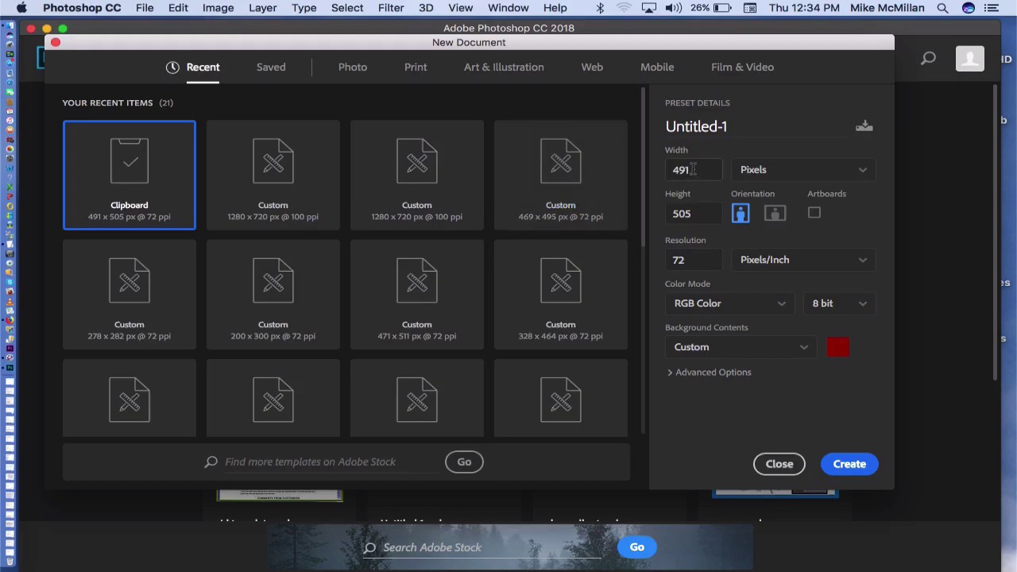
double_click(692, 169)
type("1280")
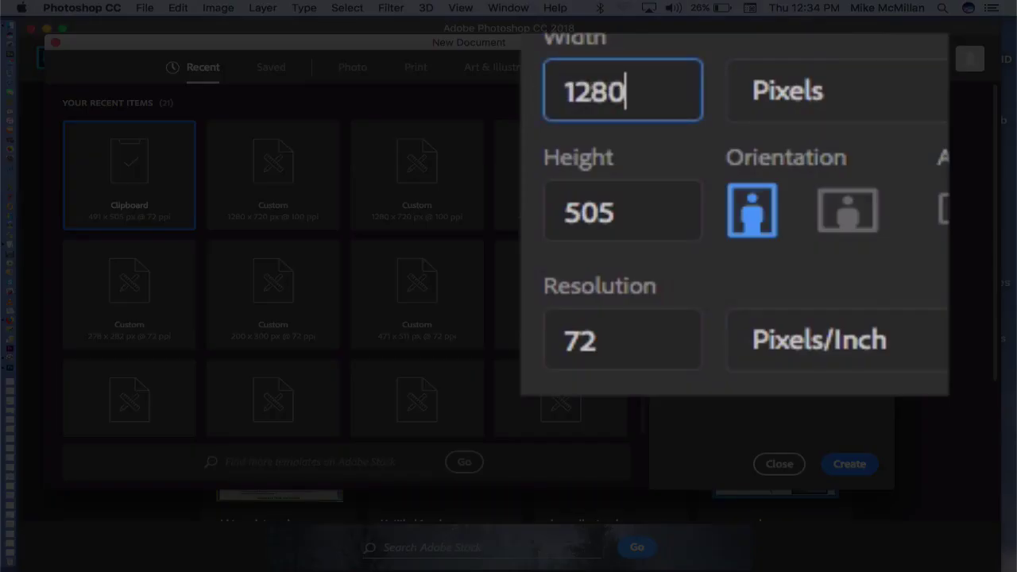
key("Tab")
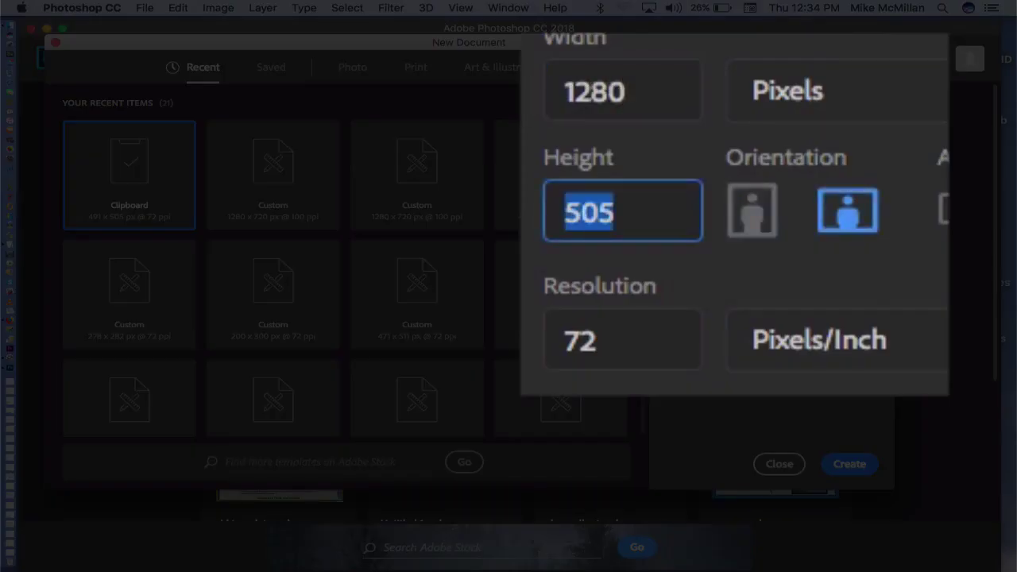
type("720")
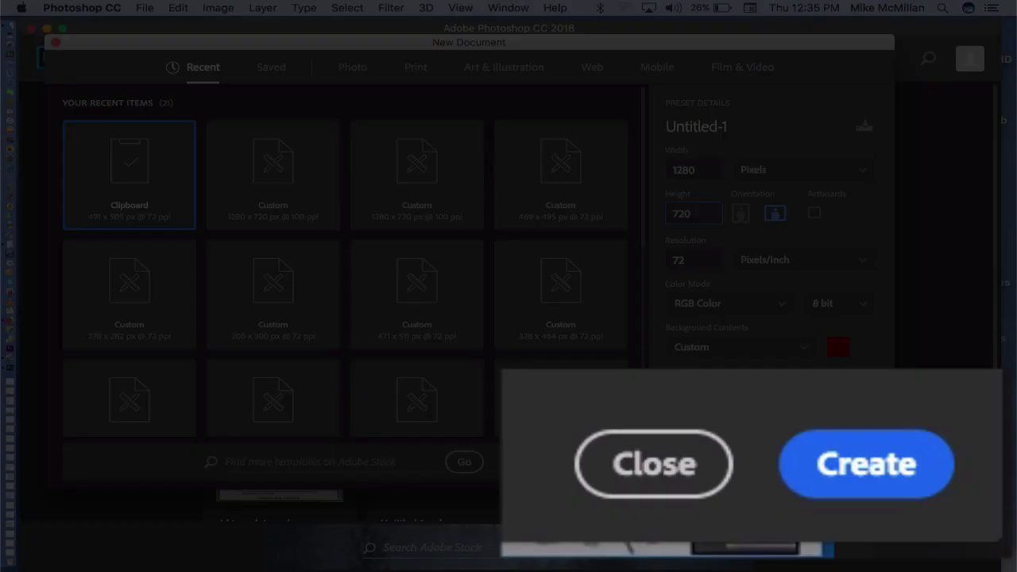
left_click(851, 465)
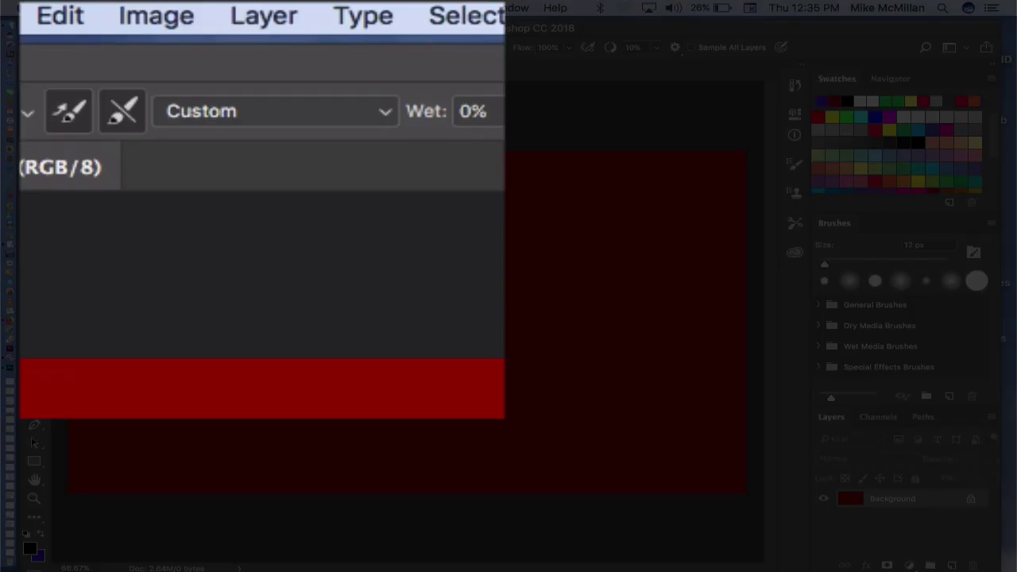
Paste the copied portrait into Untitled-1 as Layer 1 with Edit > Paste.
left_click(141, 8)
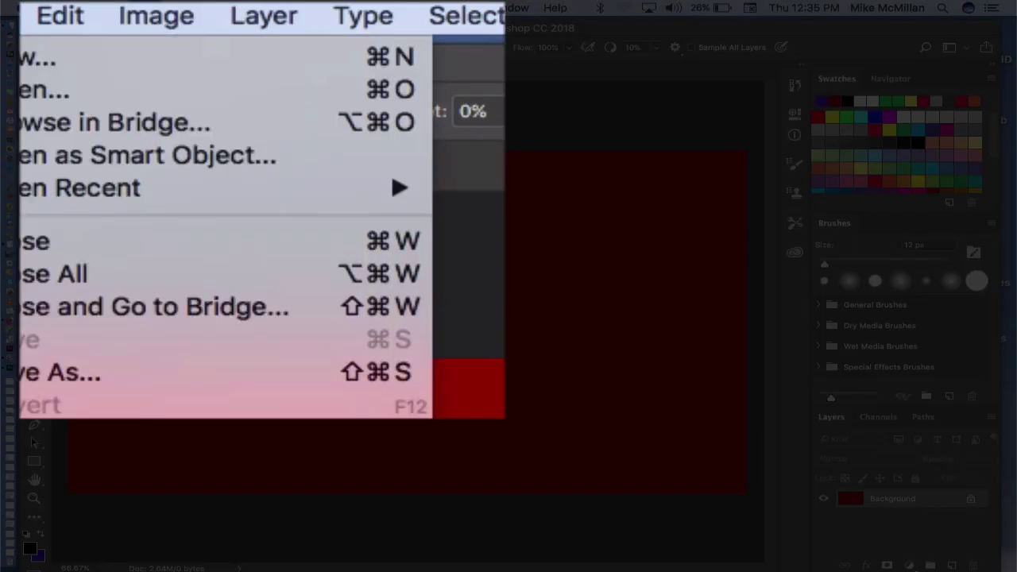
mouse_move(171, 8)
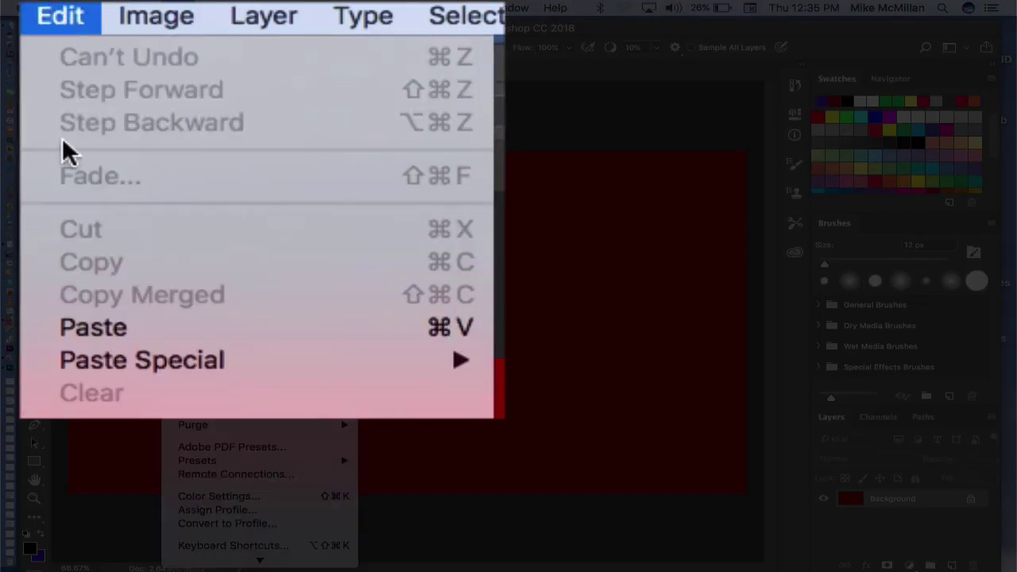
left_click(71, 337)
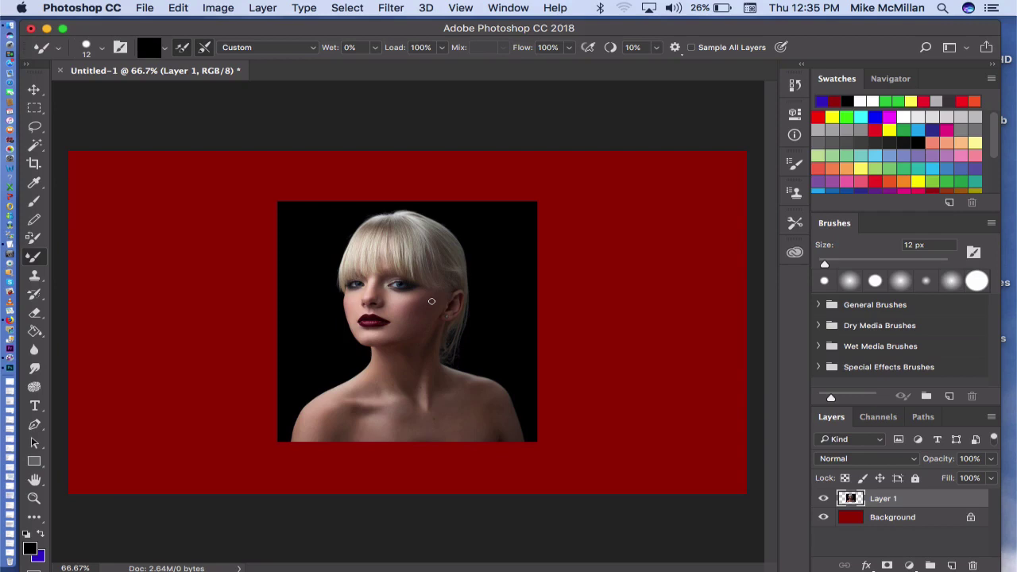
Move the portrait to the canvas's left side and scale it to 142.77% to fill the height.
left_click(37, 93)
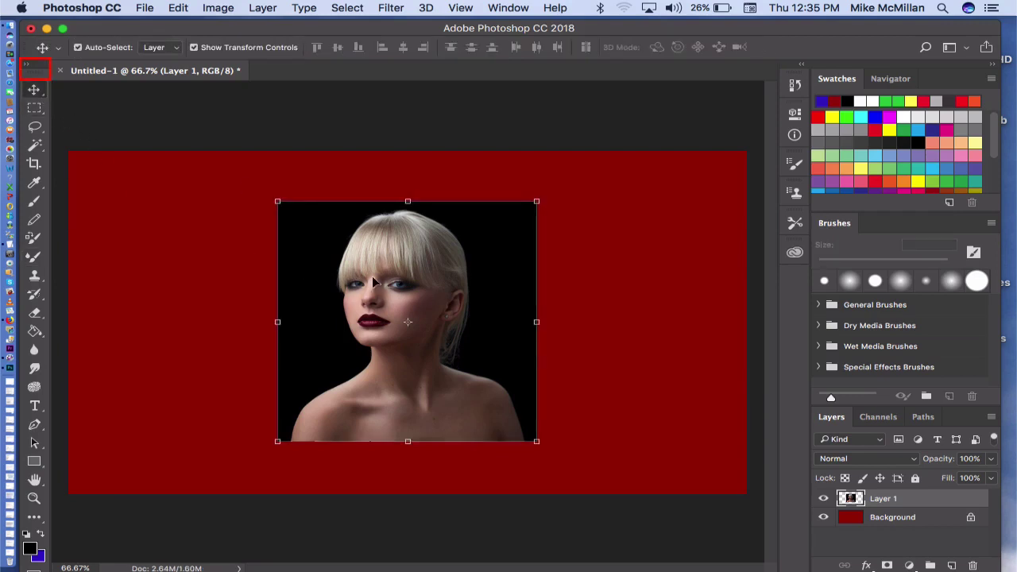
left_click_drag(443, 285, 241, 329)
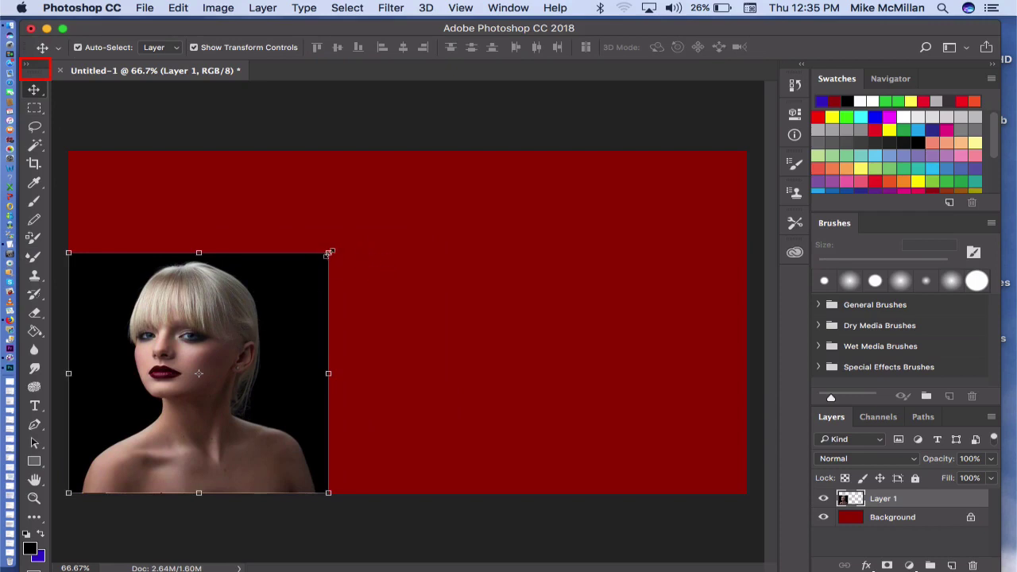
left_click_drag(330, 254, 412, 129)
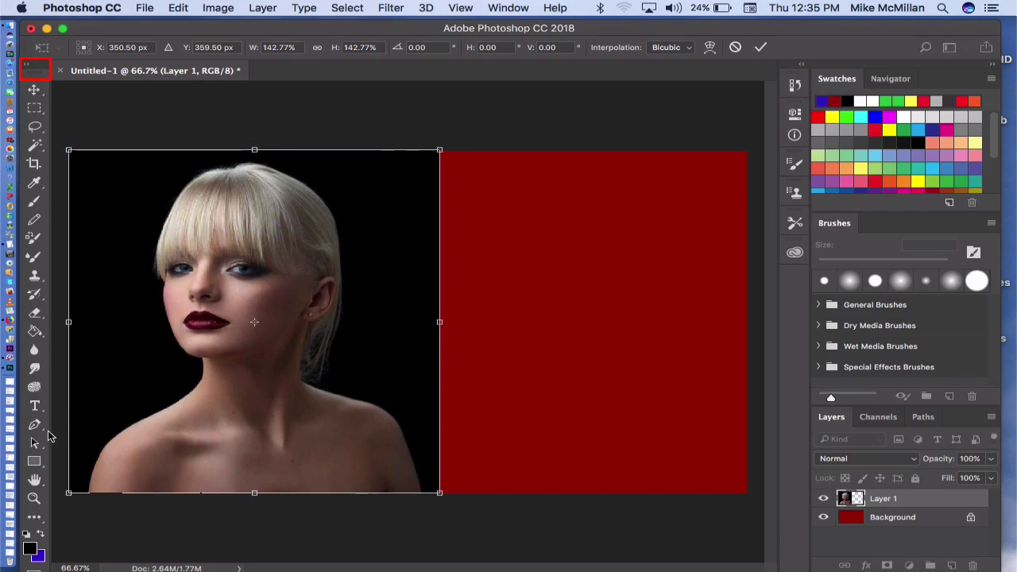
left_click(35, 447)
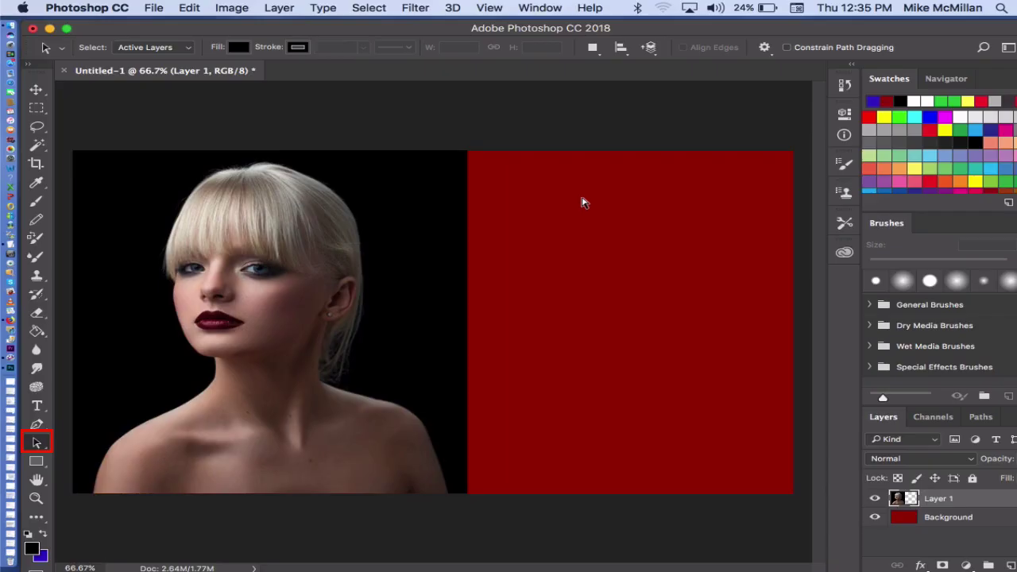
At 100% zoom, sample the black backdrop and mixer-brush it over the stray hair near the ear.
key("super")
key("super+1")
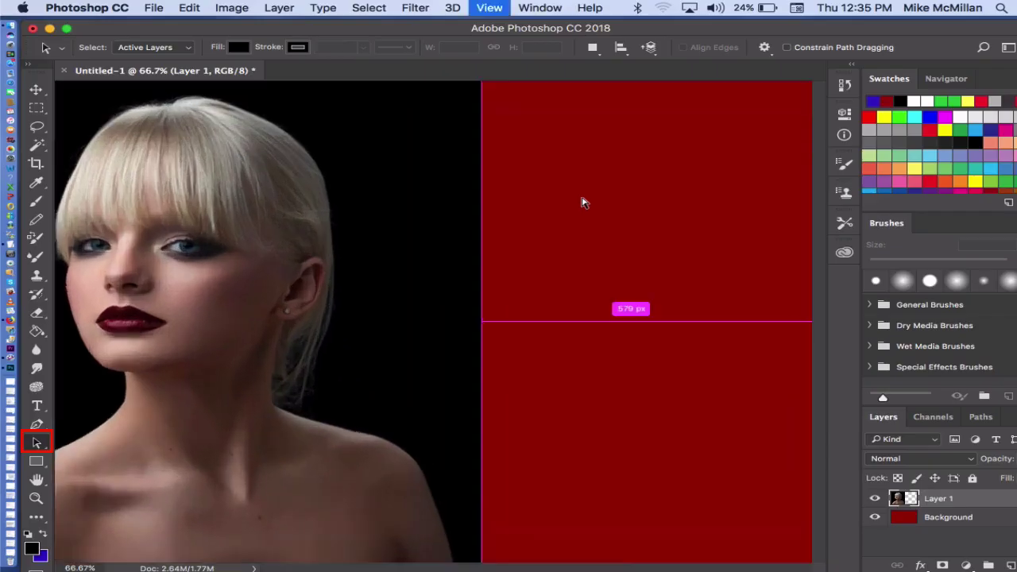
scroll(580, 202, "left", 5)
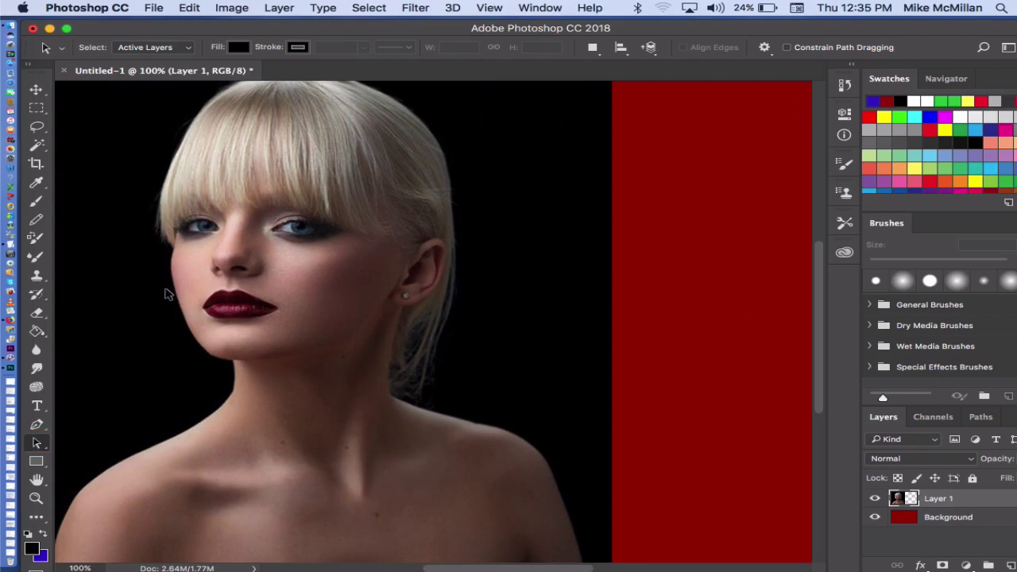
left_click(37, 257)
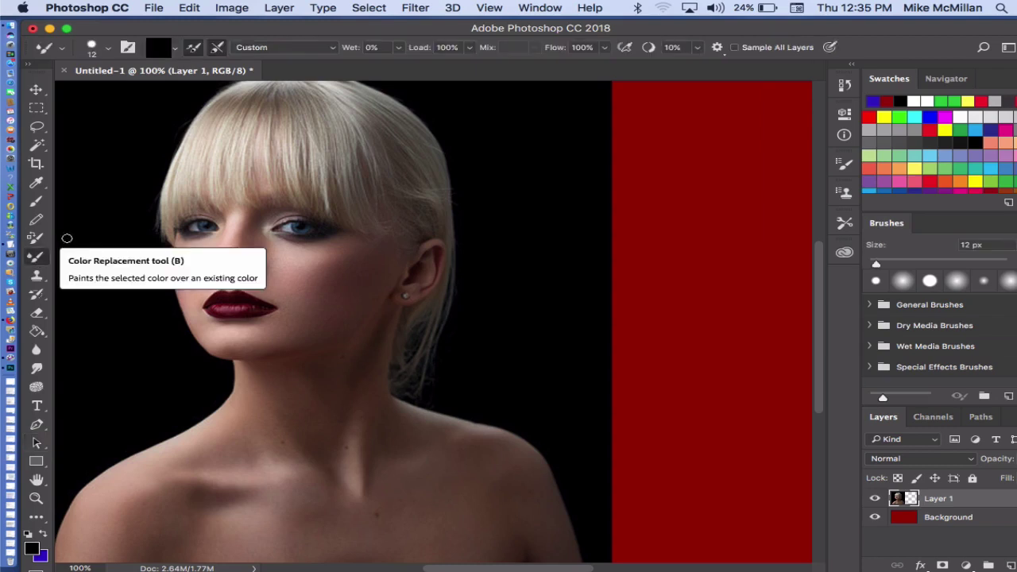
left_click(37, 183)
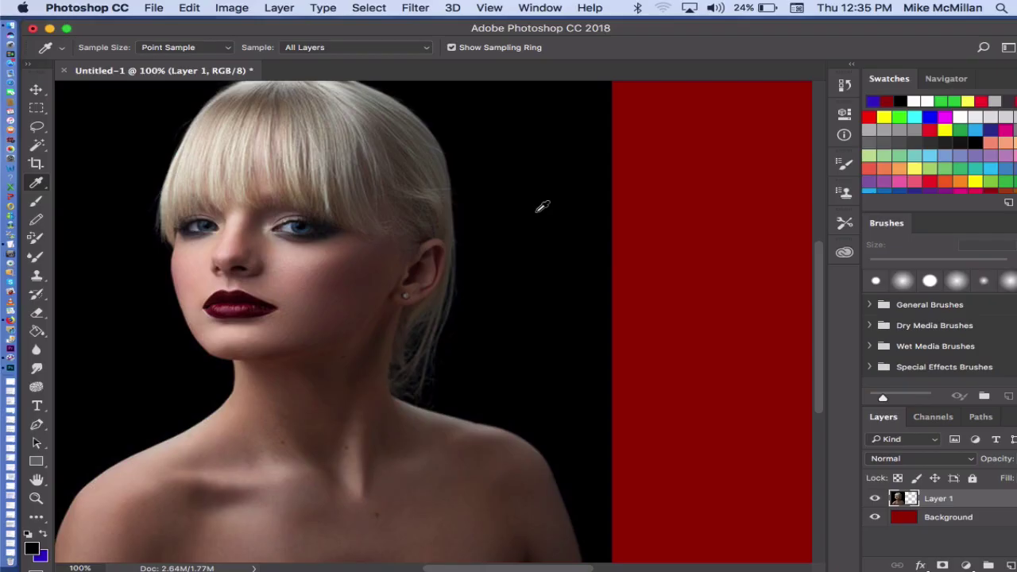
left_click(542, 207)
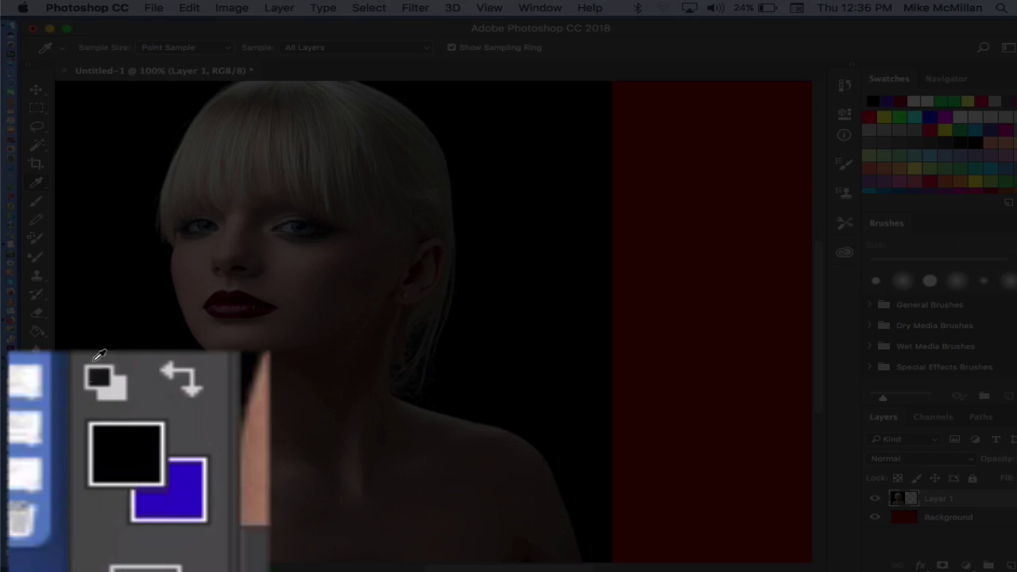
left_click(42, 261)
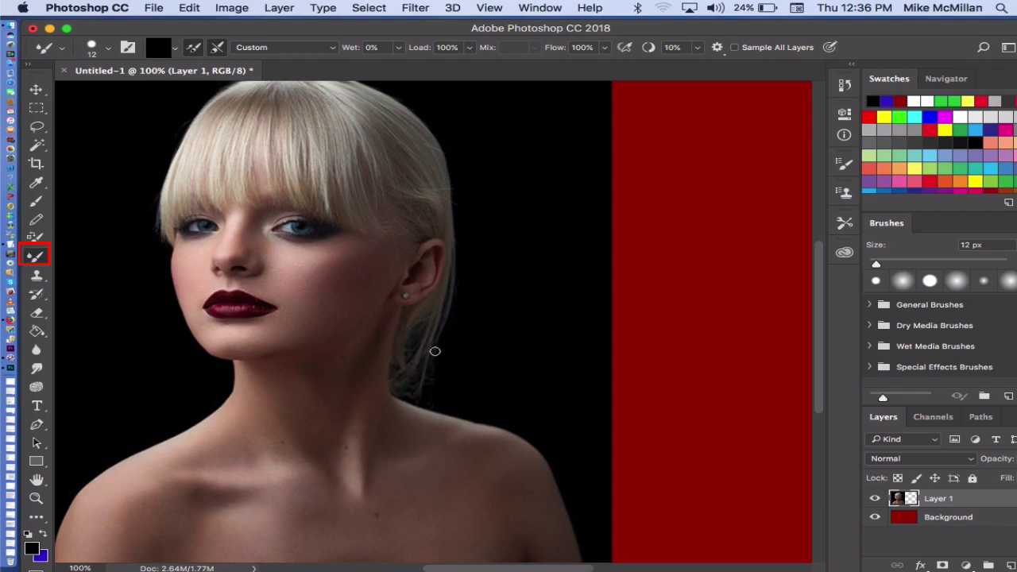
mouse_move(440, 329)
left_mouse_down()
mouse_move(432, 339)
mouse_move(423, 384)
mouse_move(414, 351)
mouse_move(395, 377)
mouse_move(399, 392)
mouse_move(428, 398)
mouse_move(401, 382)
mouse_move(440, 391)
mouse_move(428, 367)
mouse_move(436, 342)
left_mouse_up()
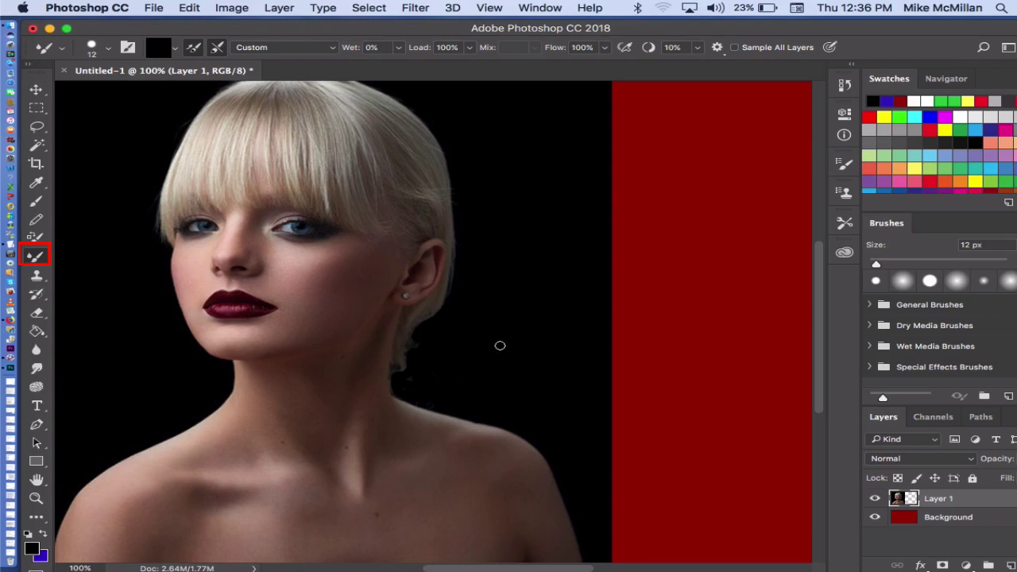
Use the Quick Selection Tool to select the woman's head, neck and shoulders.
key("super+minus")
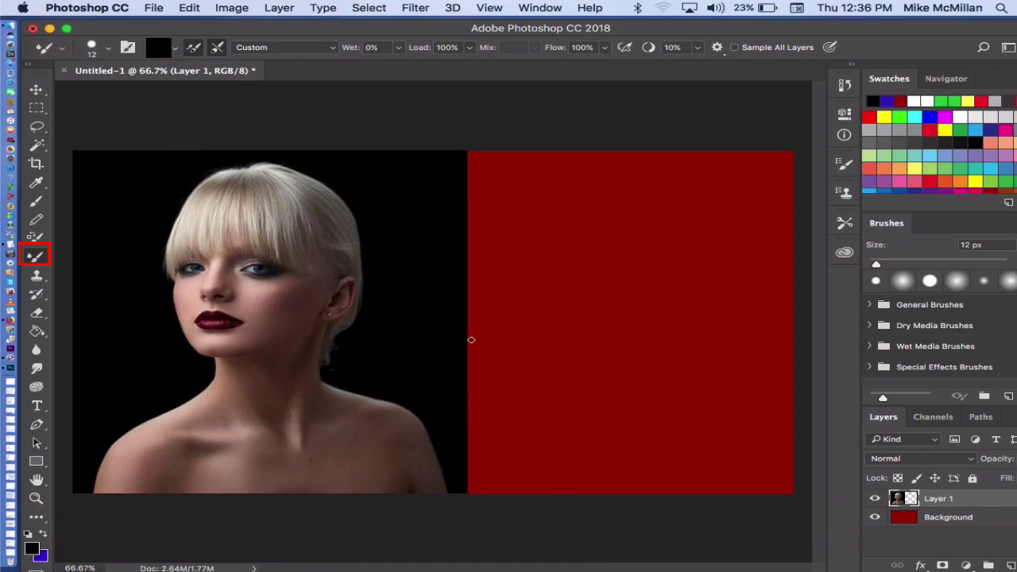
left_click(37, 144)
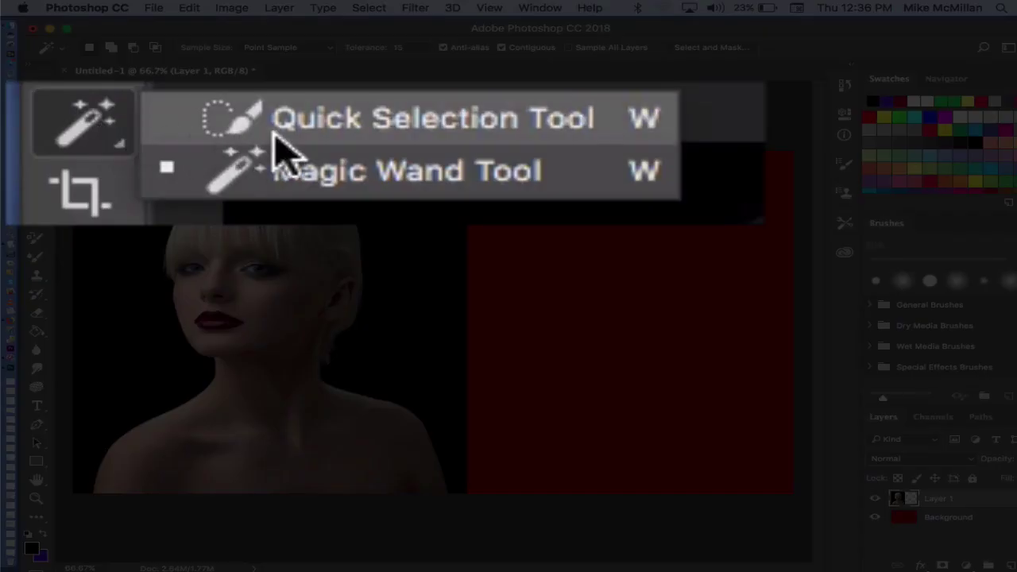
left_click(354, 129)
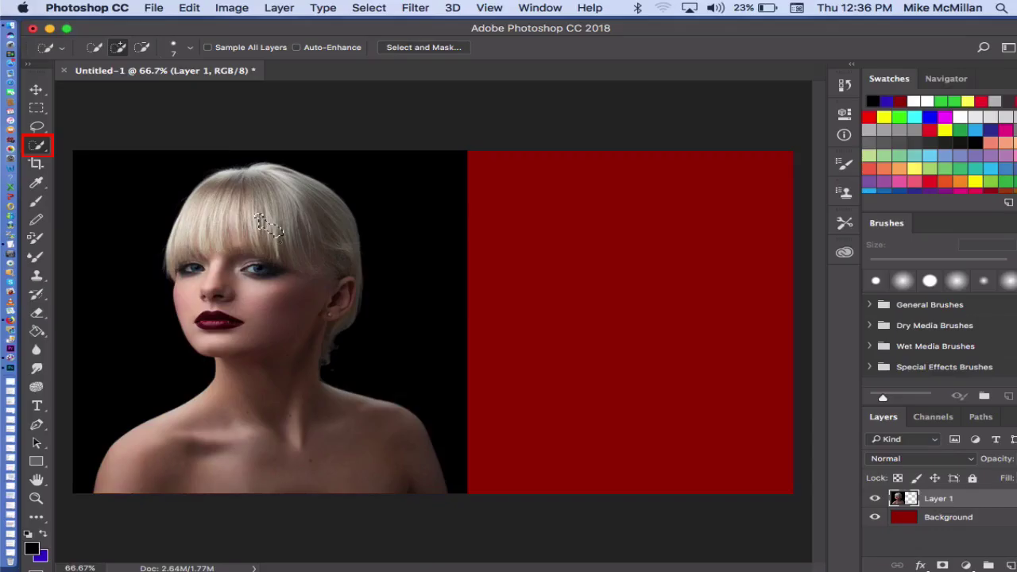
mouse_move(269, 226)
left_mouse_down()
mouse_move(242, 246)
mouse_move(229, 274)
mouse_move(254, 306)
mouse_move(242, 318)
mouse_move(278, 336)
mouse_move(271, 403)
mouse_move(263, 445)
left_mouse_up()
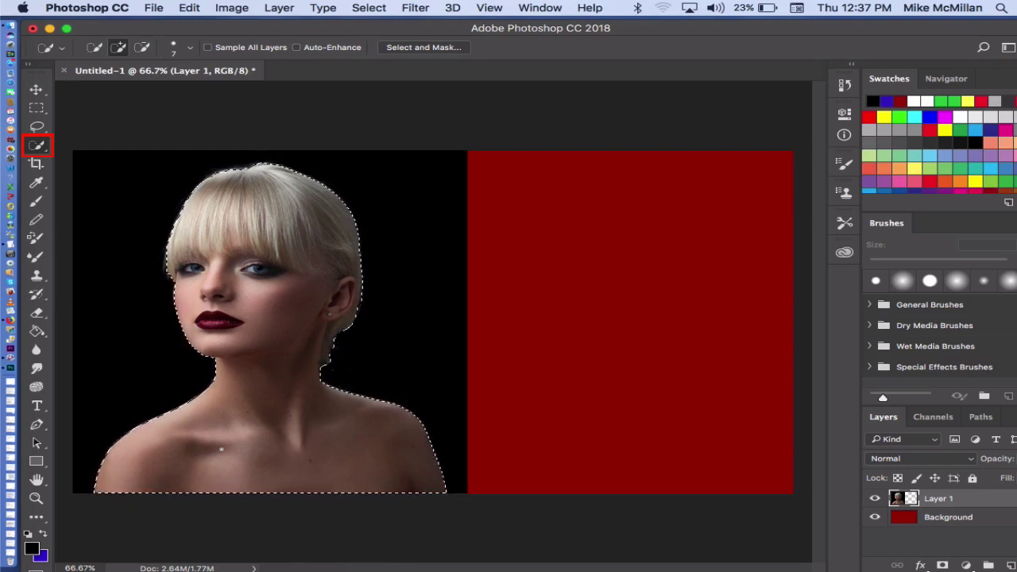
Stroke the selection with a 10 px white (ffffff) outline set to Outside.
left_click(188, 9)
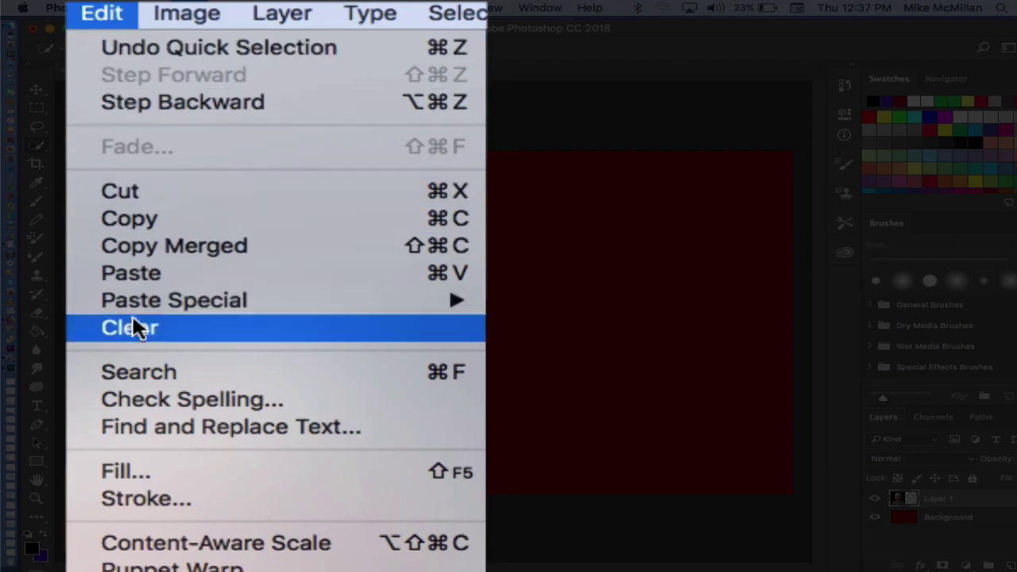
left_click(135, 497)
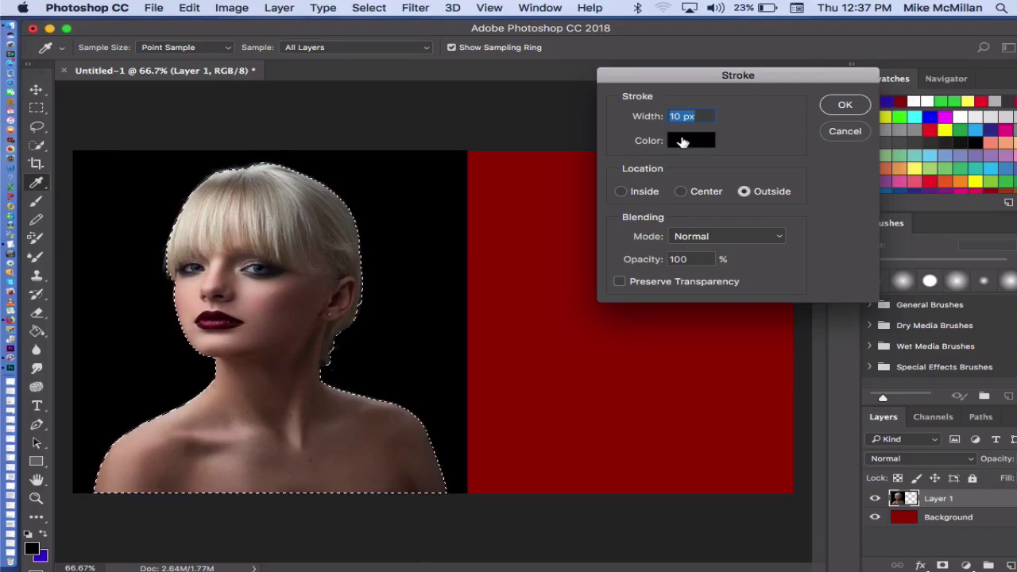
left_click(679, 139)
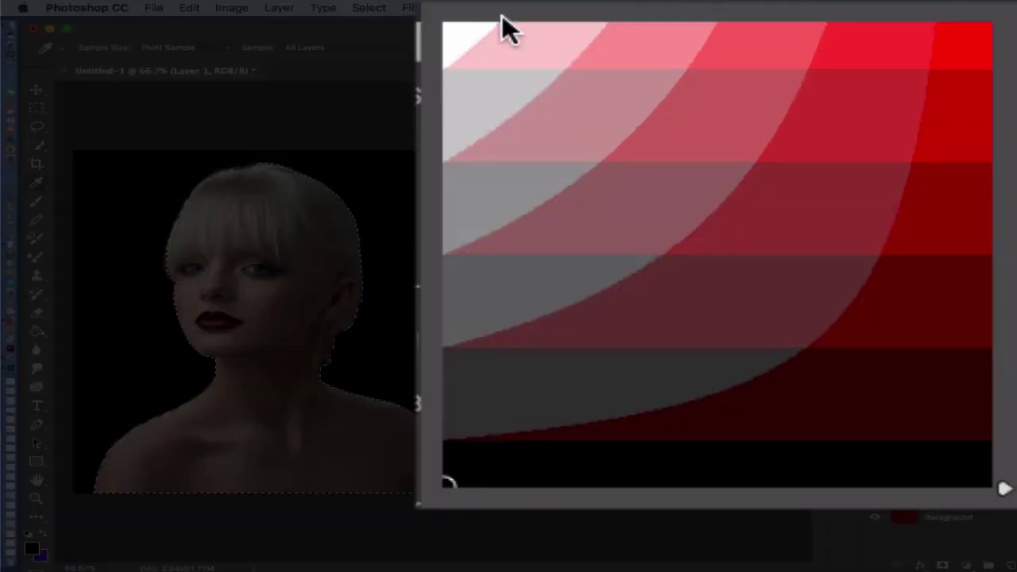
left_click(447, 25)
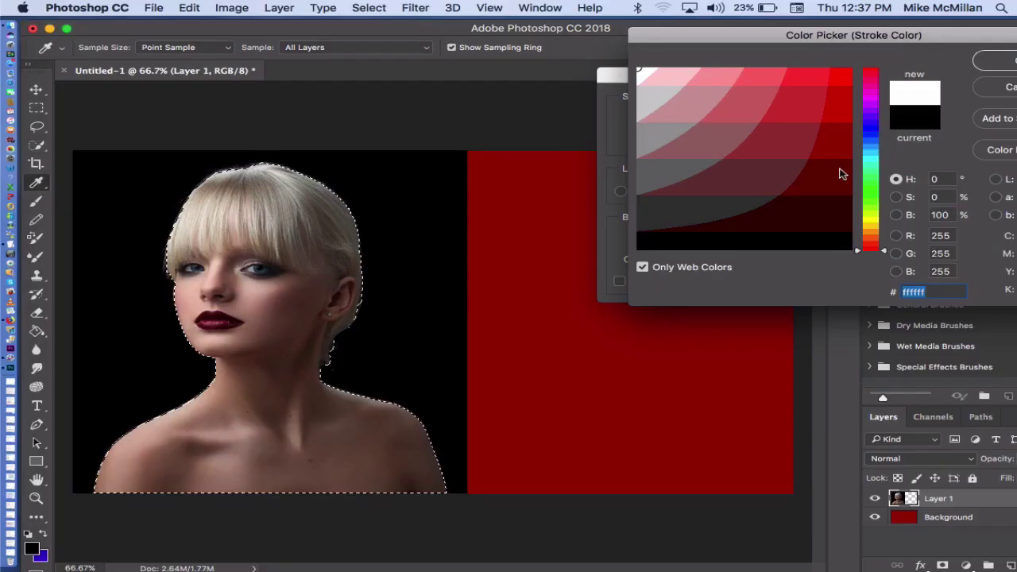
left_click_drag(837, 146, 627, 66)
key("Return")
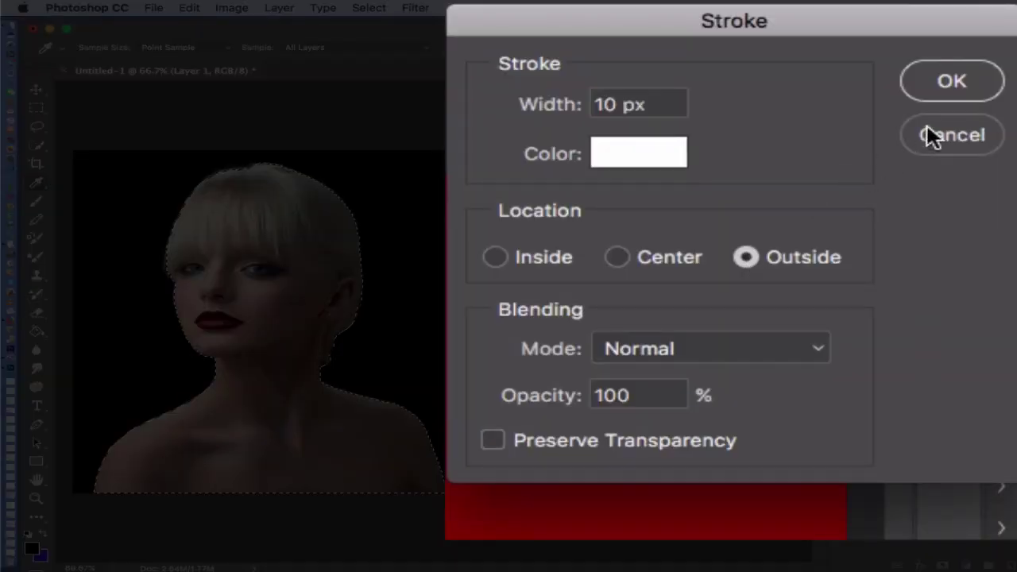
left_click(966, 68)
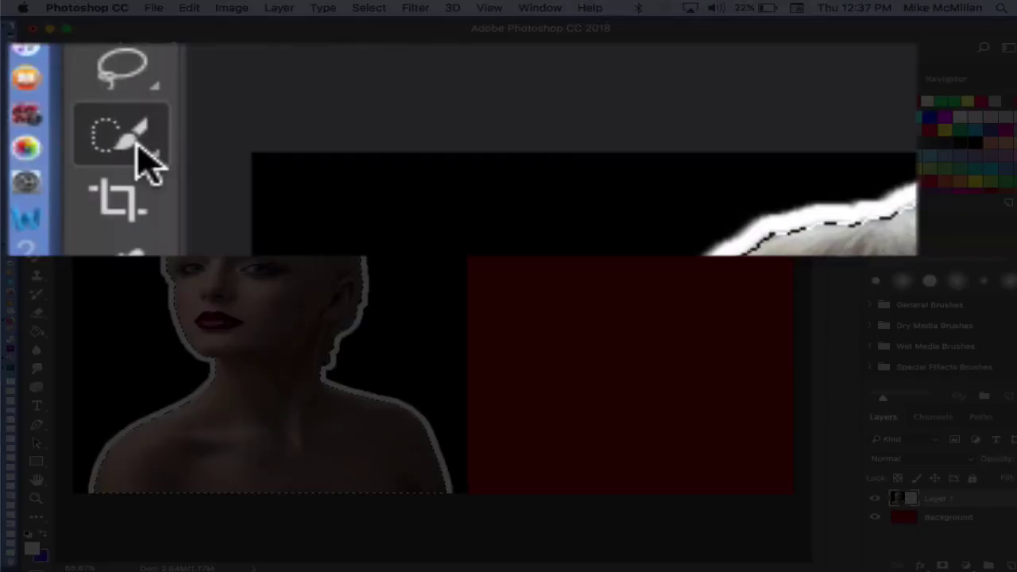
Switch to the Magic Wand Tool and deselect the woman with Cmd+D.
right_click(37, 146)
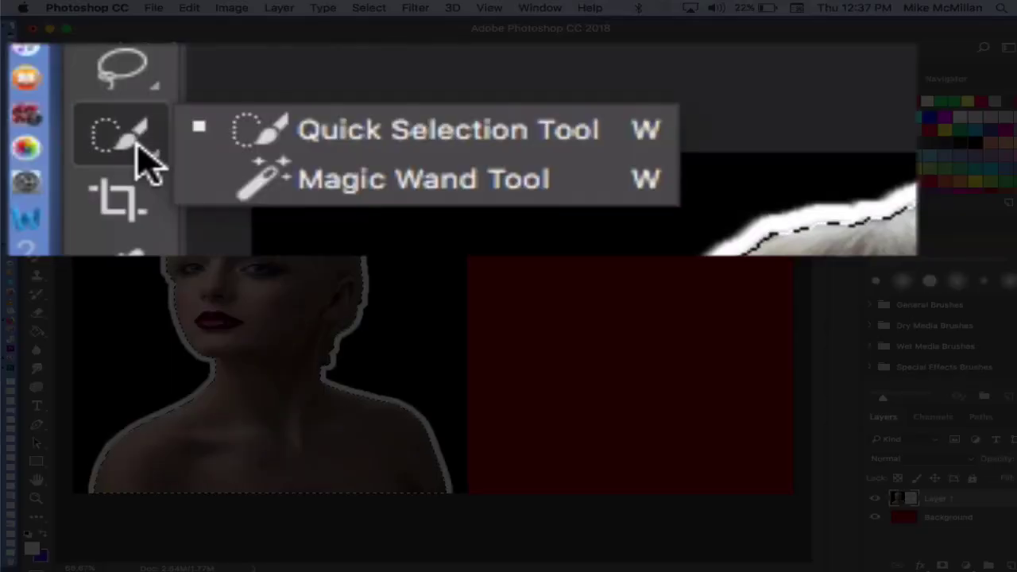
left_click(291, 193)
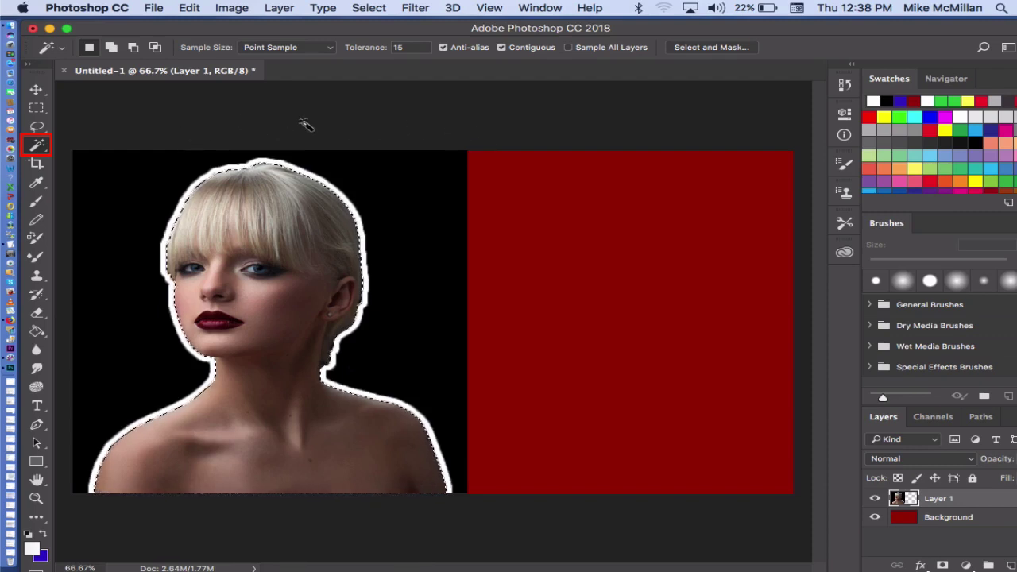
key("super+d")
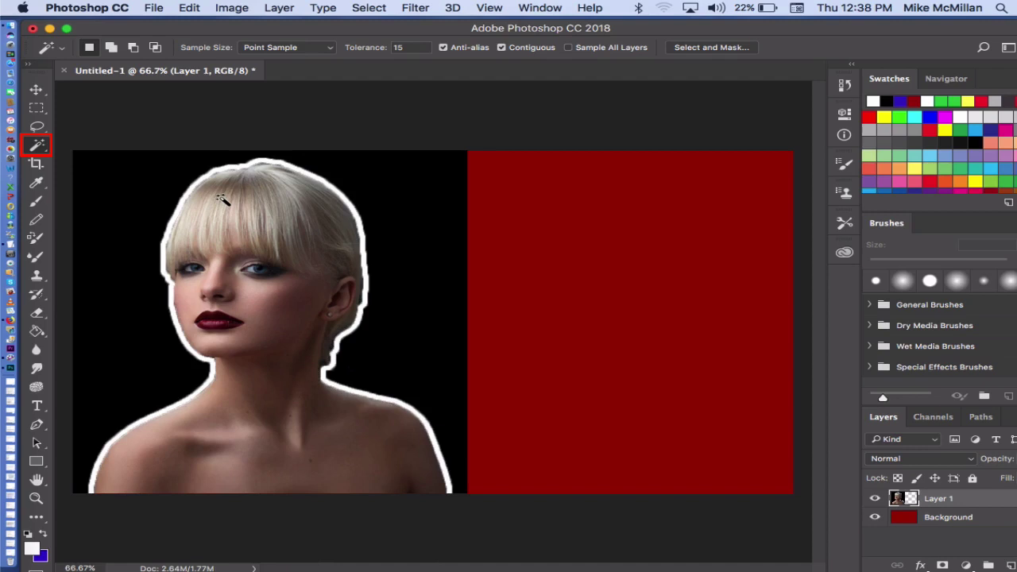
Zoom out and back in to check the white outline around the woman.
key("super+minus")
key("super+minus")
key("super+minus")
key("super+minus")
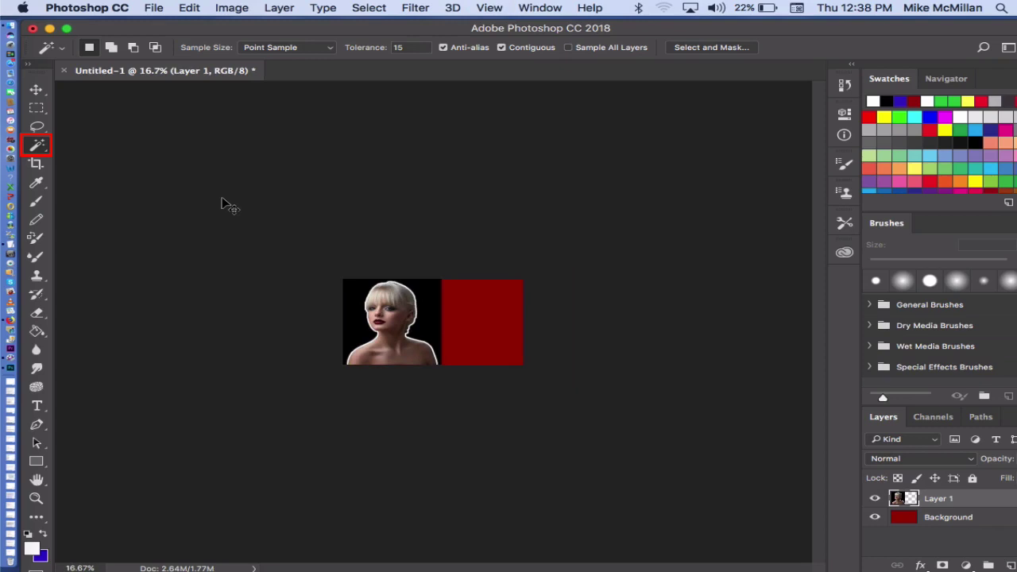
key("super+plus")
key("super+plus")
key("super+plus")
key("super+plus")
key("super+plus")
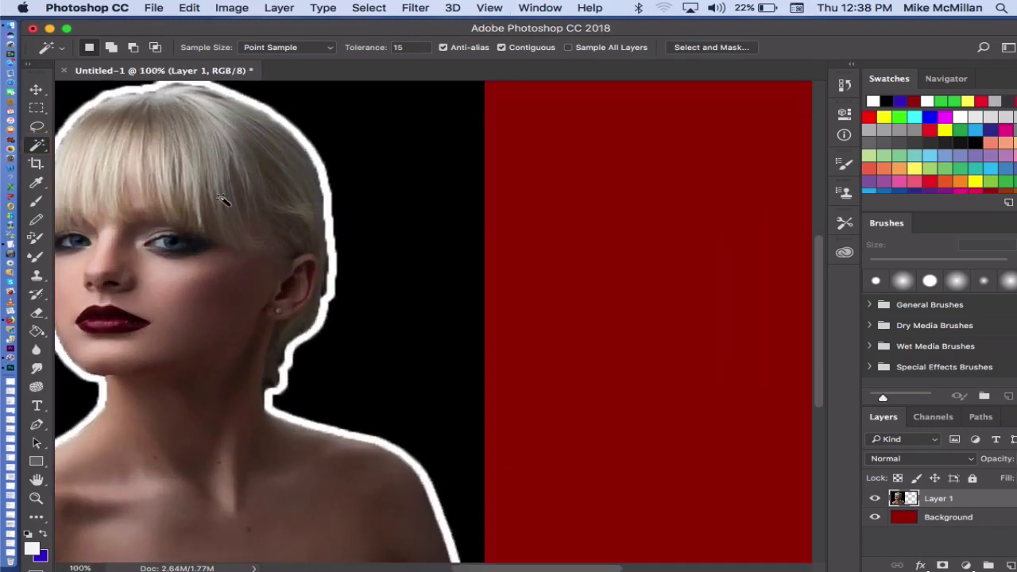
key("super+minus")
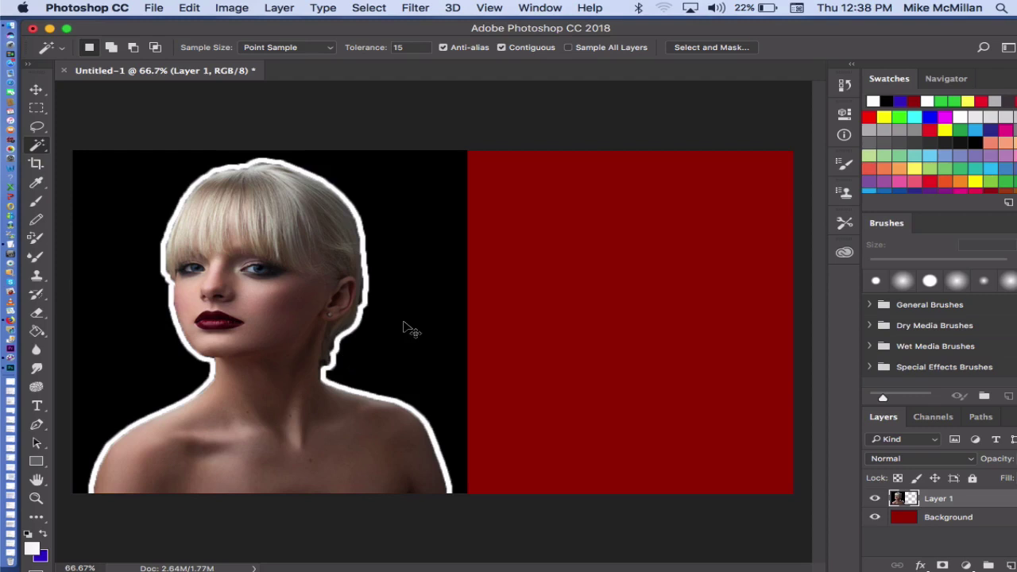
key("super+equal")
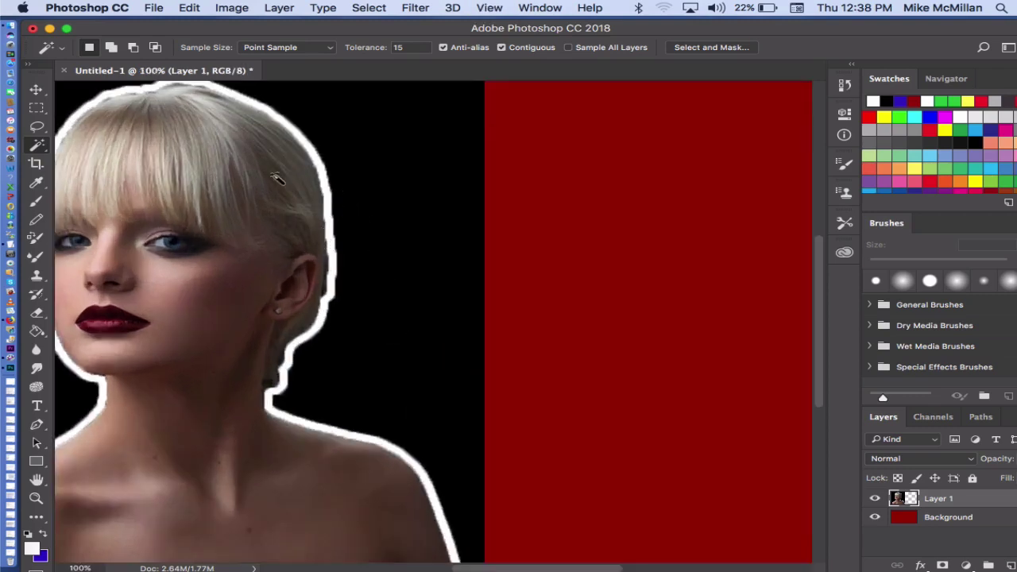
Blur the white outline along the woman's neck and hair with a 30 px, 100% strength Blur tool.
left_click(36, 352)
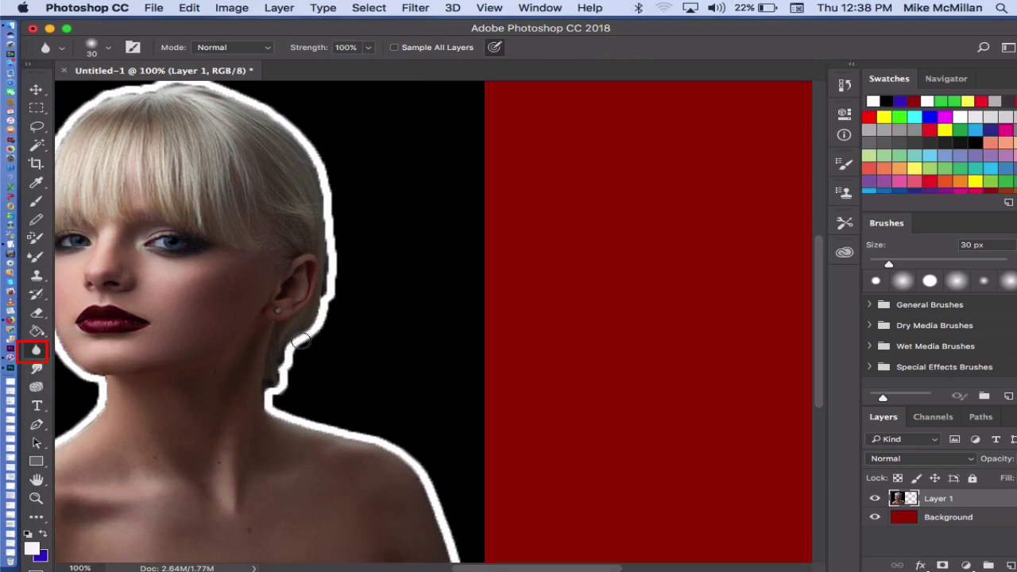
mouse_move(282, 370)
left_mouse_down()
mouse_move(276, 415)
mouse_move(411, 461)
mouse_move(460, 556)
mouse_move(412, 462)
mouse_move(276, 402)
mouse_move(330, 283)
mouse_move(333, 187)
mouse_move(333, 205)
mouse_move(325, 177)
mouse_move(330, 300)
mouse_move(314, 155)
mouse_move(270, 94)
mouse_move(247, 94)
mouse_move(300, 150)
mouse_move(260, 92)
mouse_move(195, 83)
left_mouse_up()
scroll(194, 85, "up", 3)
scroll(194, 85, "left", 5)
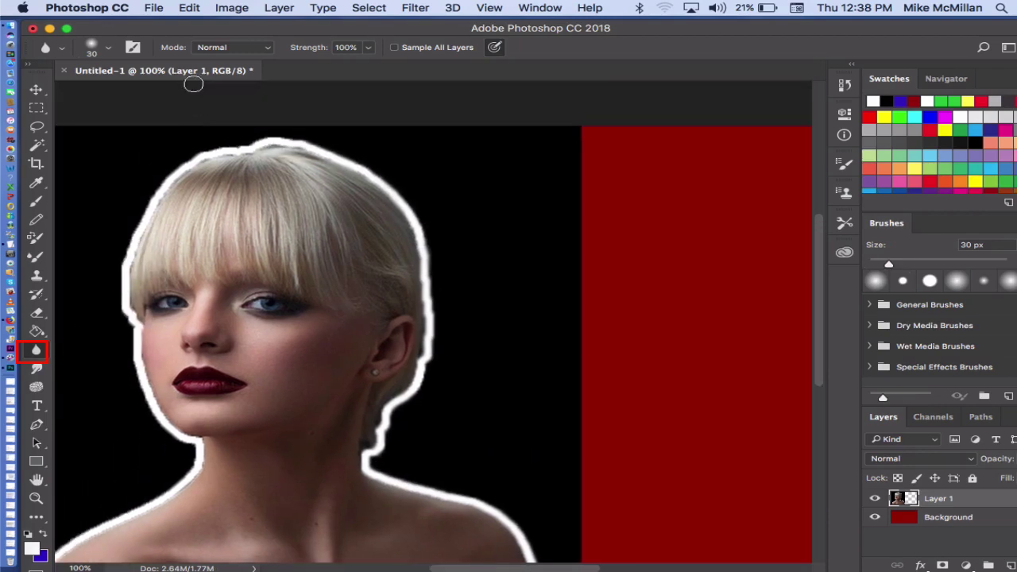
mouse_move(312, 147)
left_mouse_down()
mouse_move(240, 146)
mouse_move(200, 159)
mouse_move(162, 190)
mouse_move(240, 140)
mouse_move(193, 163)
mouse_move(151, 213)
mouse_move(146, 206)
mouse_move(125, 270)
mouse_move(135, 346)
mouse_move(156, 407)
mouse_move(197, 443)
mouse_move(143, 389)
mouse_move(130, 292)
mouse_move(206, 455)
mouse_move(142, 507)
mouse_move(62, 550)
mouse_move(166, 488)
mouse_move(63, 547)
mouse_move(130, 493)
mouse_move(190, 386)
mouse_move(198, 401)
mouse_move(173, 467)
mouse_move(197, 405)
mouse_move(284, 395)
left_mouse_up()
Pan around and zoom out to review the softened outline on the whole thumbnail.
scroll(129, 493, "down", 5)
scroll(129, 493, "left", 5)
scroll(129, 493, "down", 3)
scroll(129, 493, "right", 2)
scroll(365, 347, "up", 3)
scroll(365, 347, "right", 2)
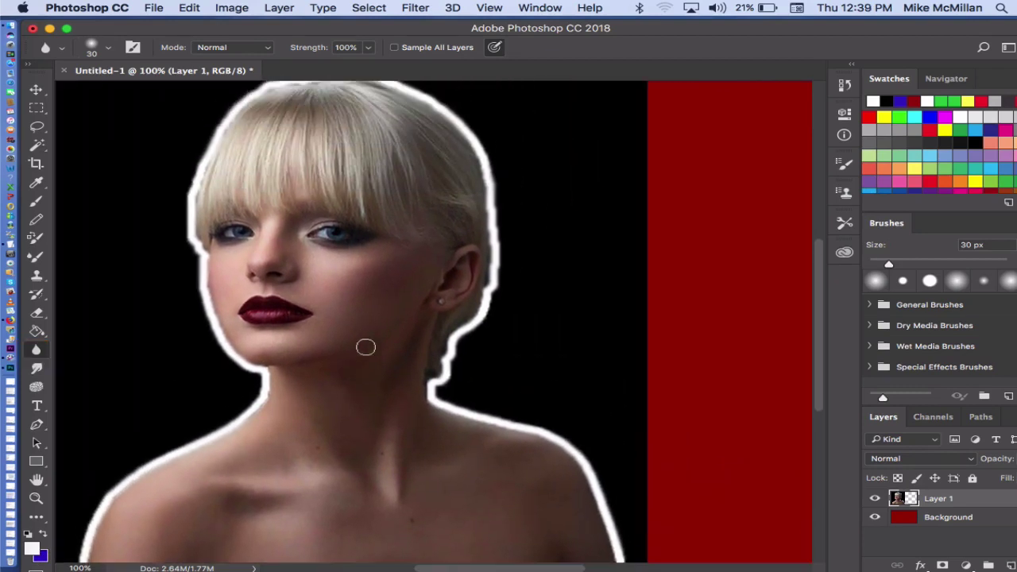
key("super+minus")
key("super+minus")
key("super+minus")
key("super+minus")
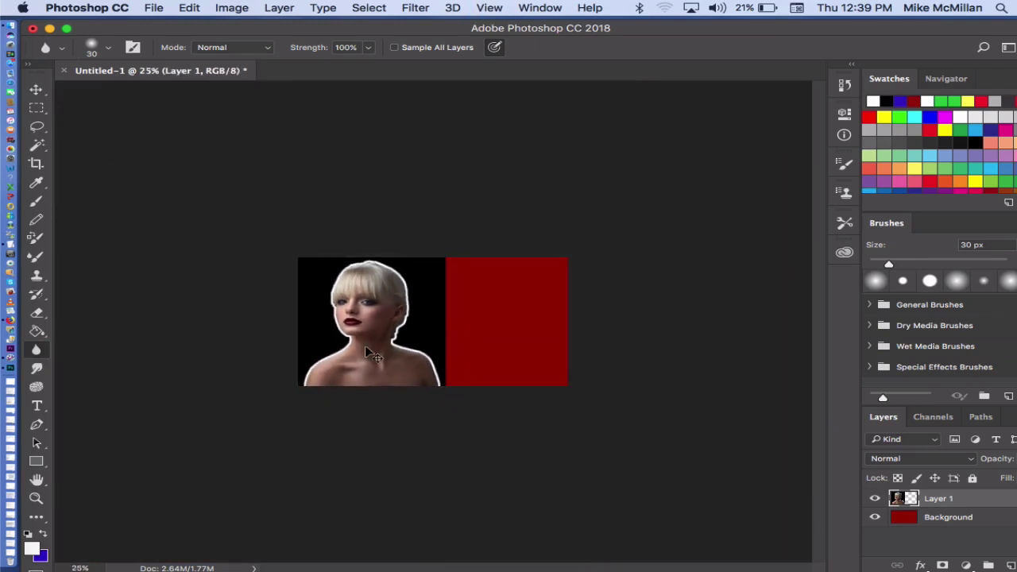
key("super+minus")
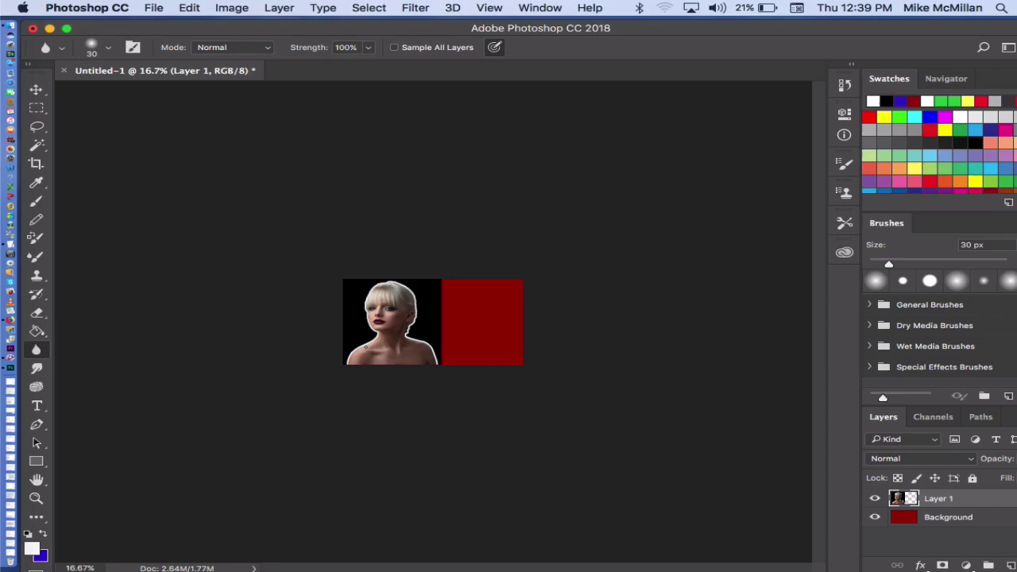
key("super+plus")
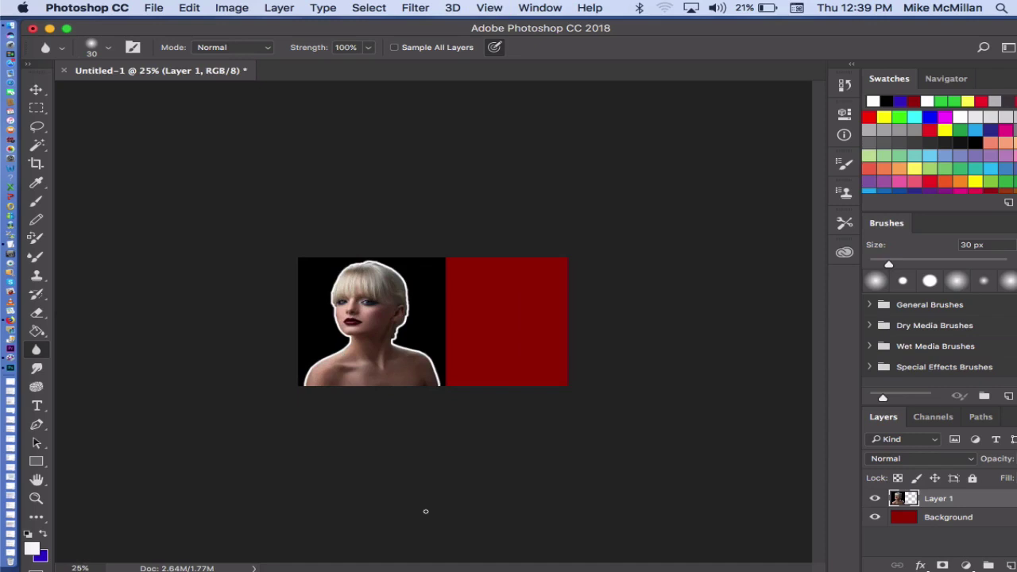
Add a white text block on the red half reading 'jkh inww', 'we', 'we', 'wqerwqer'.
left_click(36, 405)
left_click_drag(469, 275, 565, 392)
type("jkh inww")
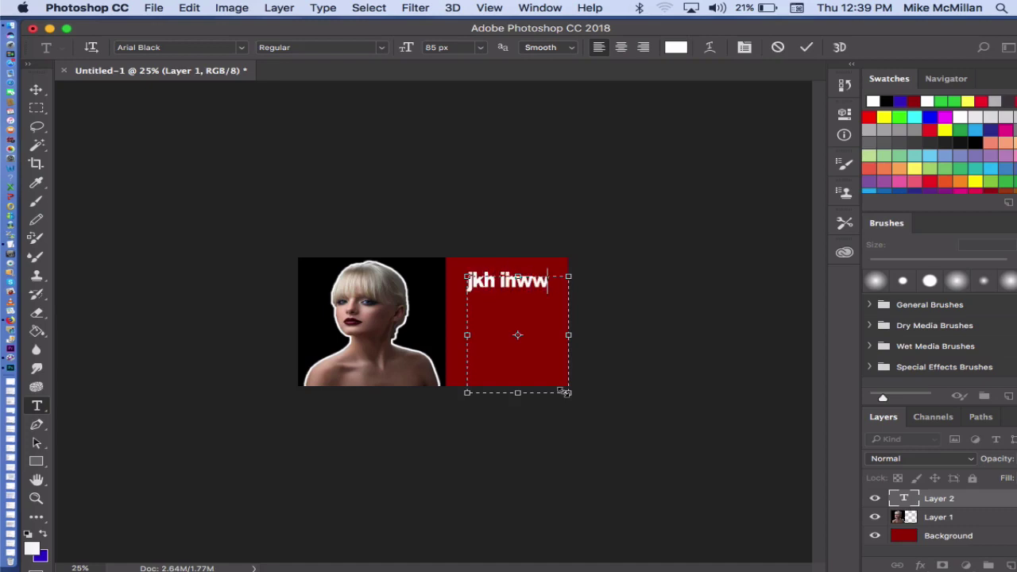
key("Return")
type("we")
key("Return")
type("we")
key("Return")
type("wqerwqe")
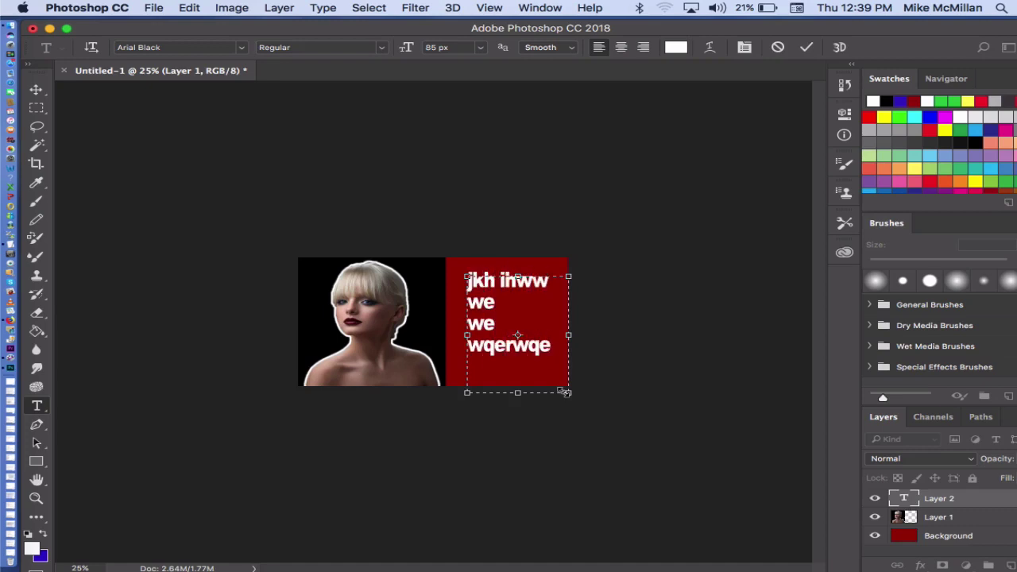
type("r")
left_click(667, 376)
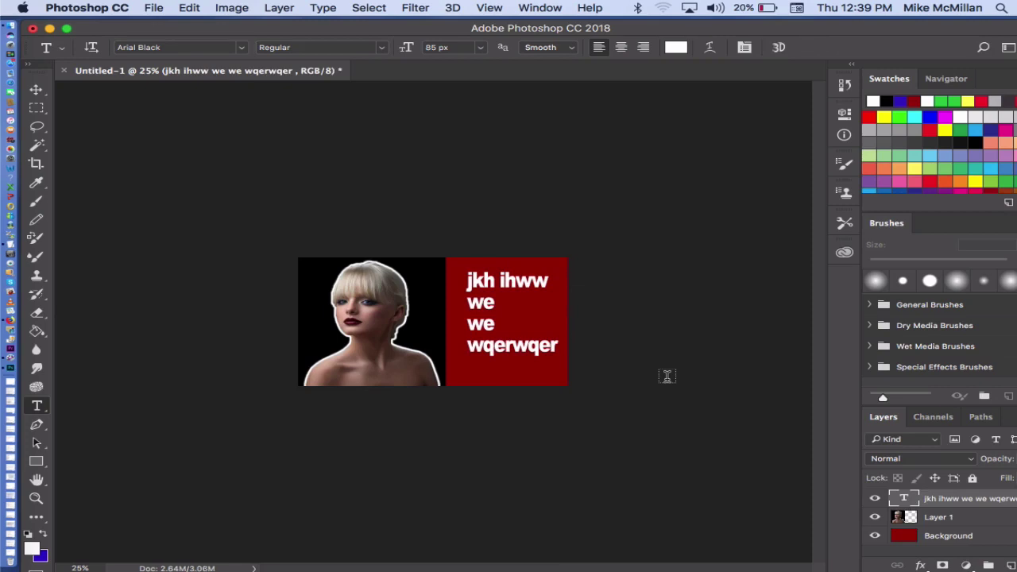
key("super+plus")
key("super+plus")
key("super+plus")
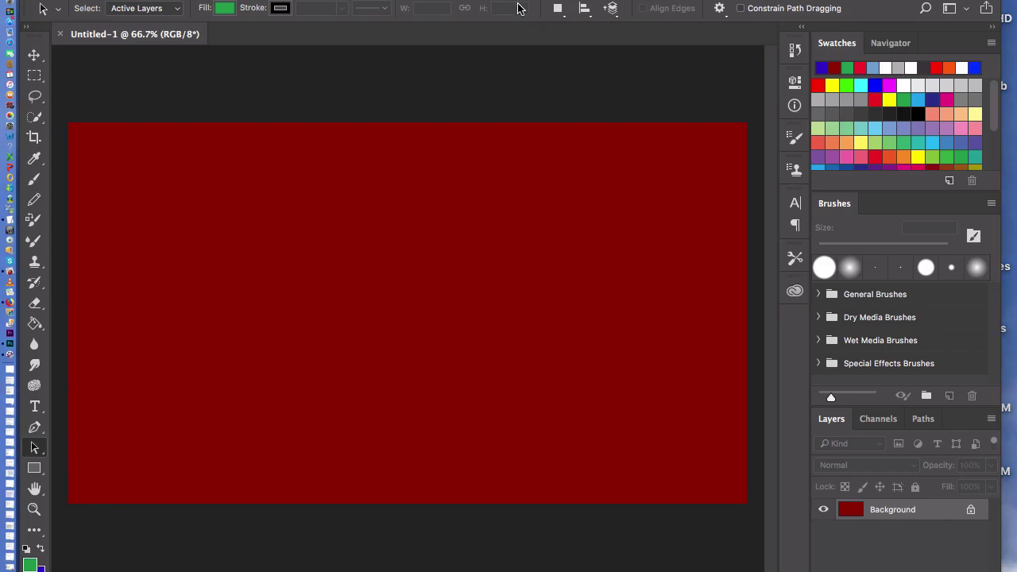
Drag mike.png from the desktop onto the dark red canvas.
left_click_drag(520, 0, 536, 48)
left_click_drag(575, 3, 318, 371)
left_click_drag(427, 54, 411, 0)
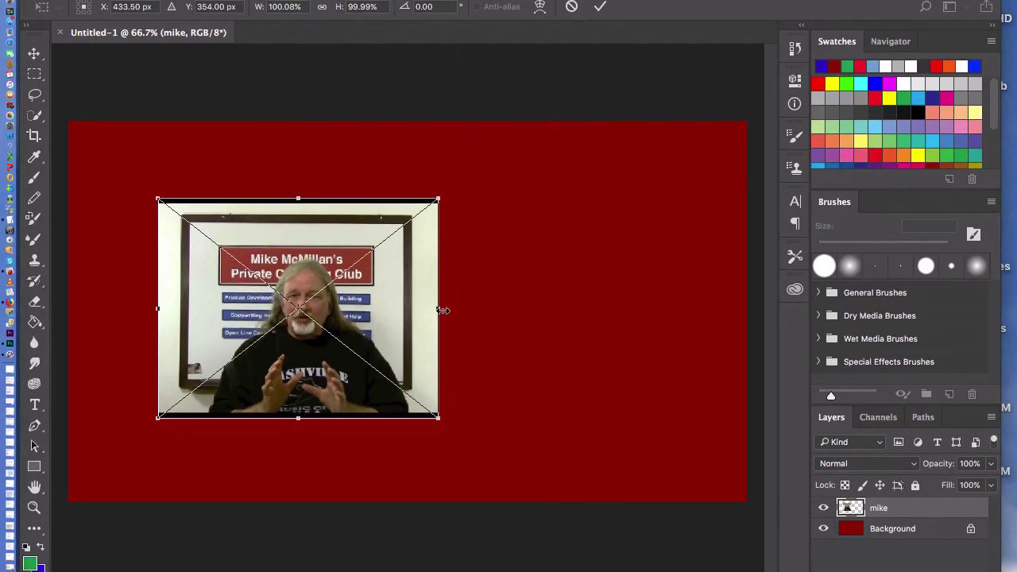
Move the mike photo lower, enlarge it to about 143%, and commit the placement.
left_click_drag(396, 327, 394, 372)
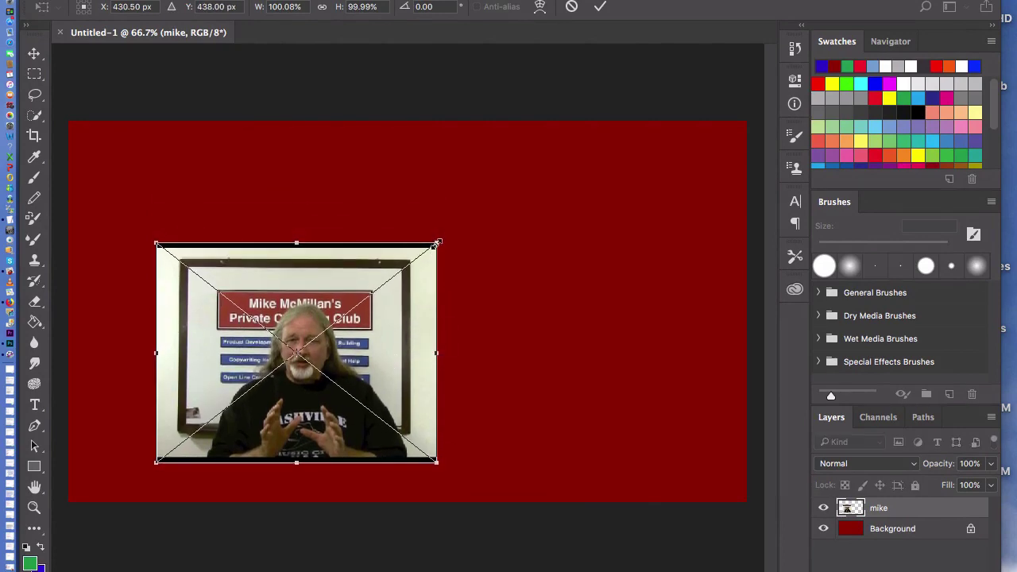
left_click_drag(436, 242, 544, 162)
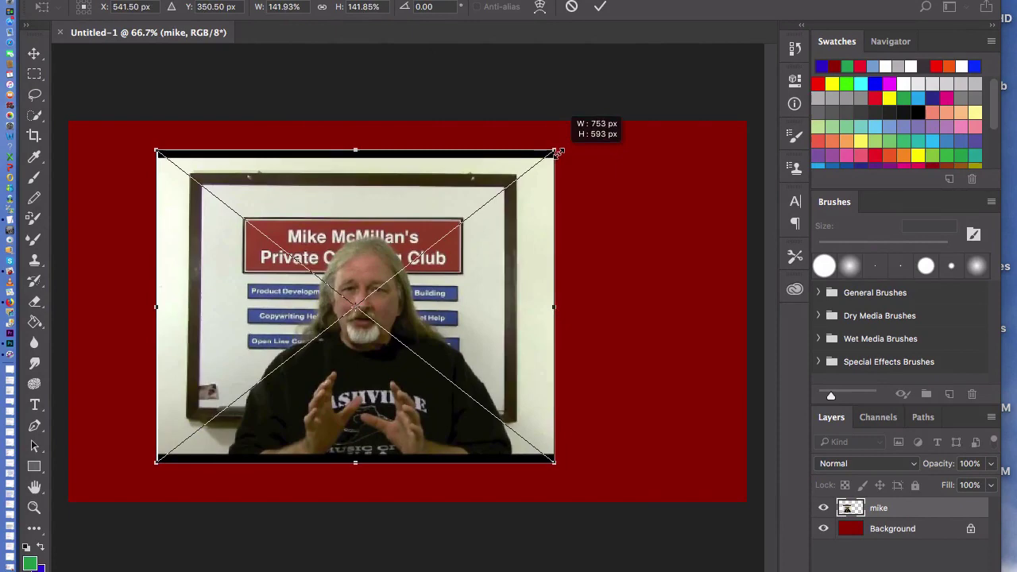
left_click_drag(558, 152, 558, 150)
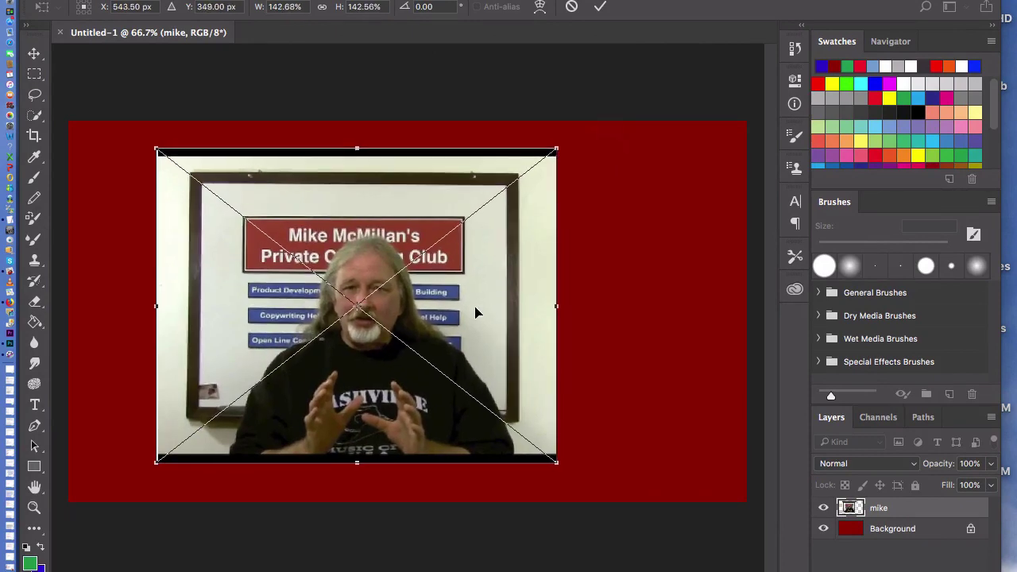
left_click(34, 446)
left_click(667, 197)
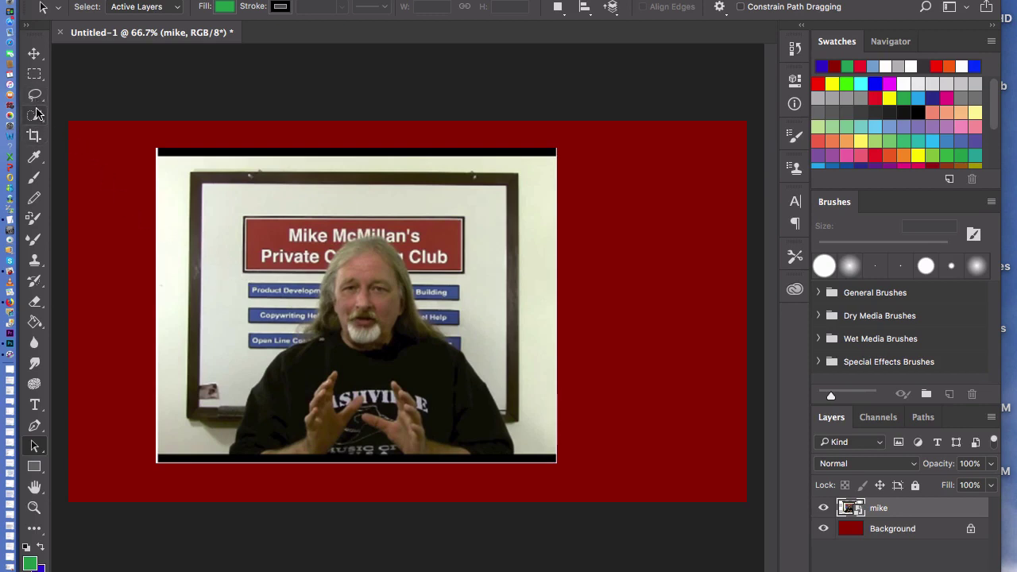
left_click_drag(36, 114, 96, 113)
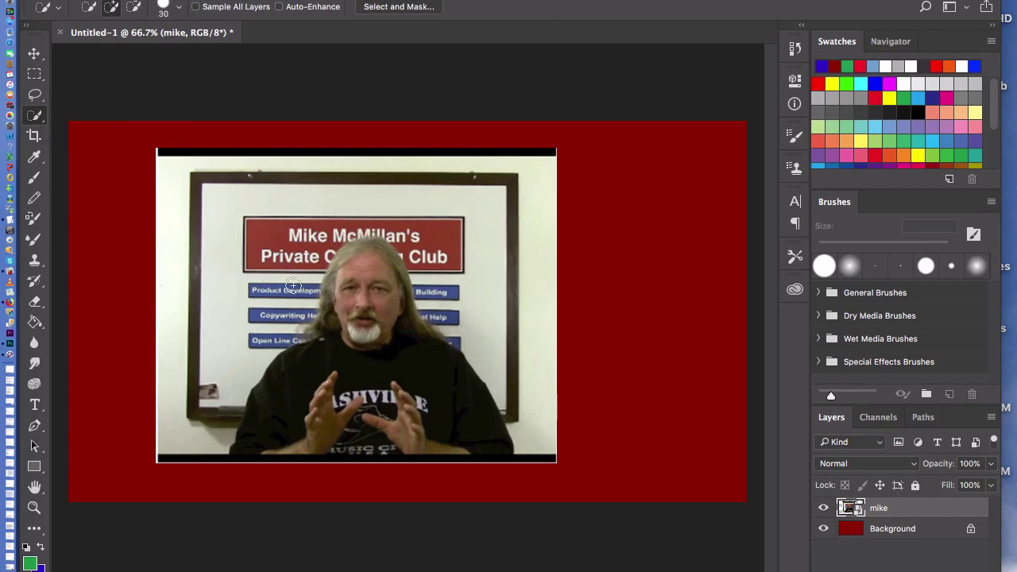
mouse_move(336, 374)
left_mouse_down()
mouse_move(353, 401)
mouse_move(316, 419)
left_mouse_up()
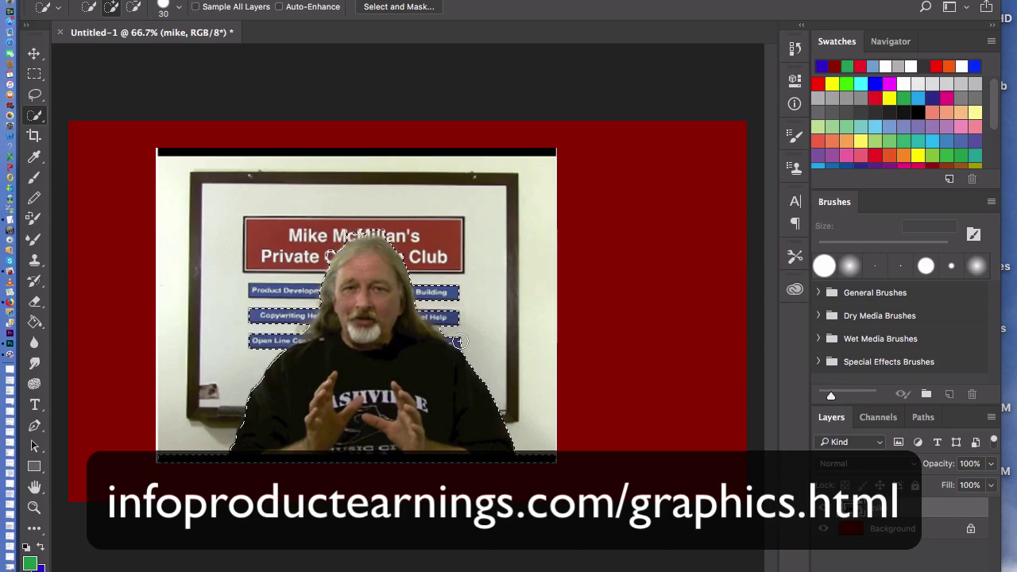
left_click(460, 341)
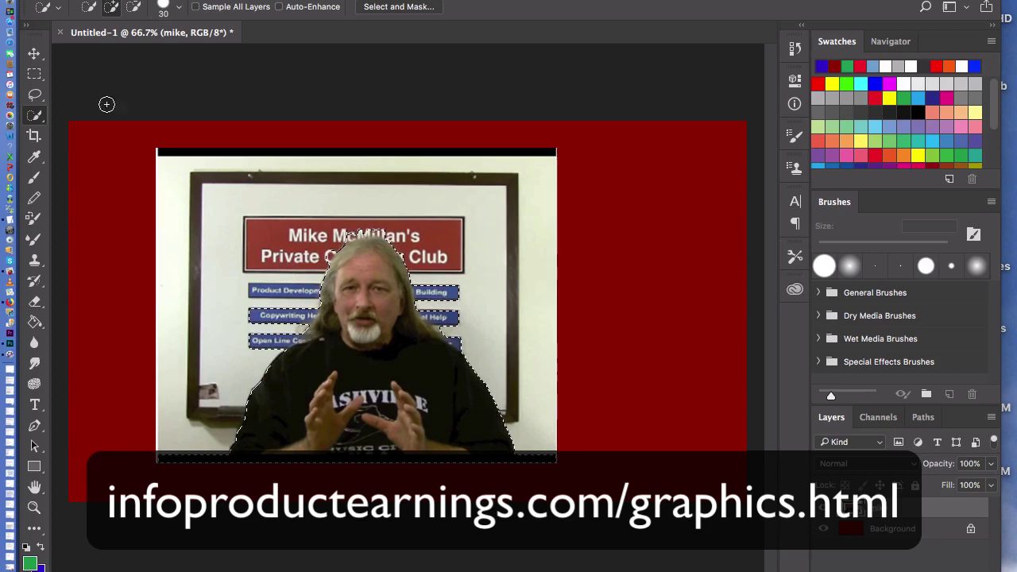
right_click(38, 119)
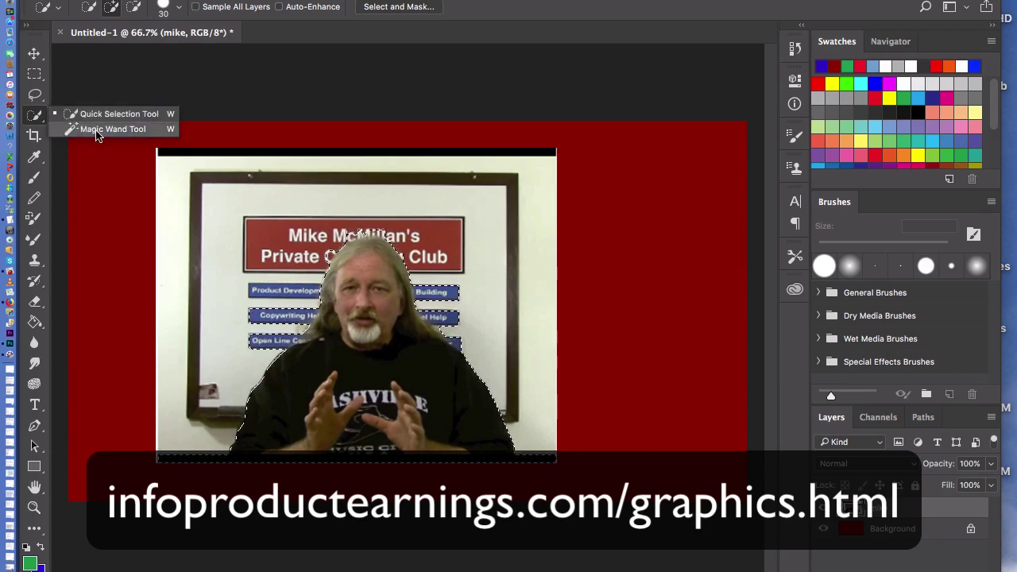
left_click(97, 130)
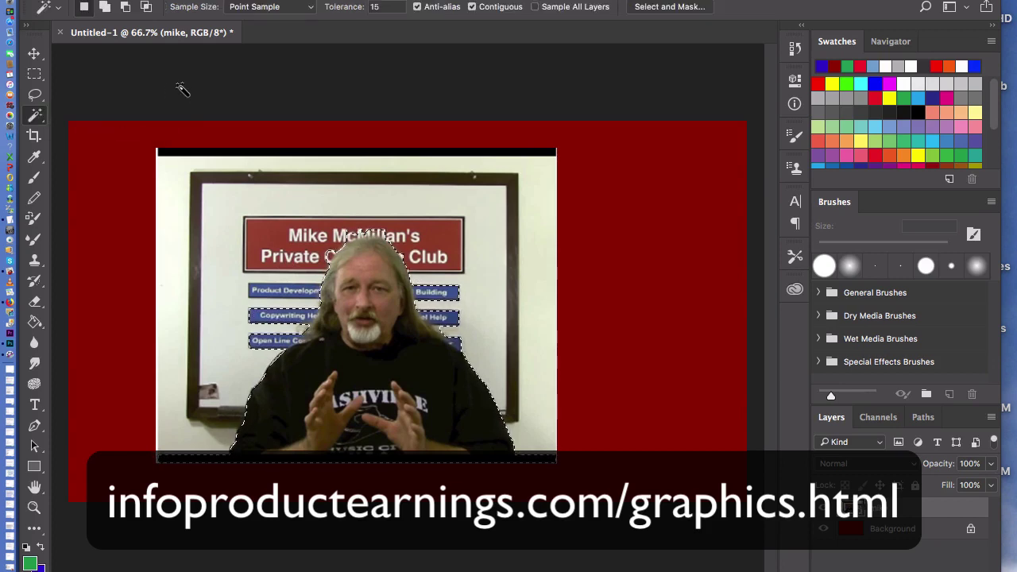
key("super+d")
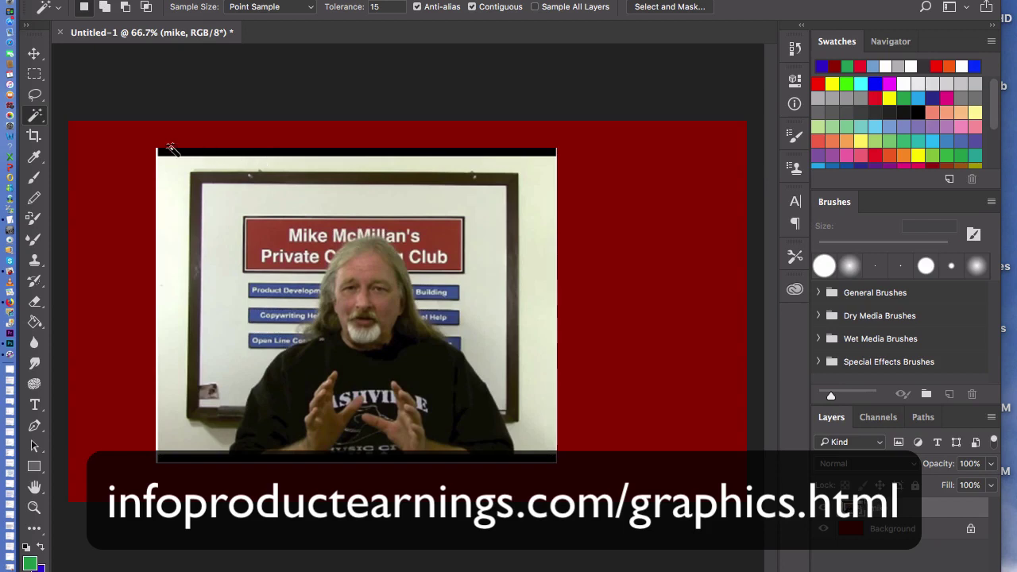
Rasterize the mike photo layer for the Brush tool, then test a stroke and undo it.
left_click(34, 179)
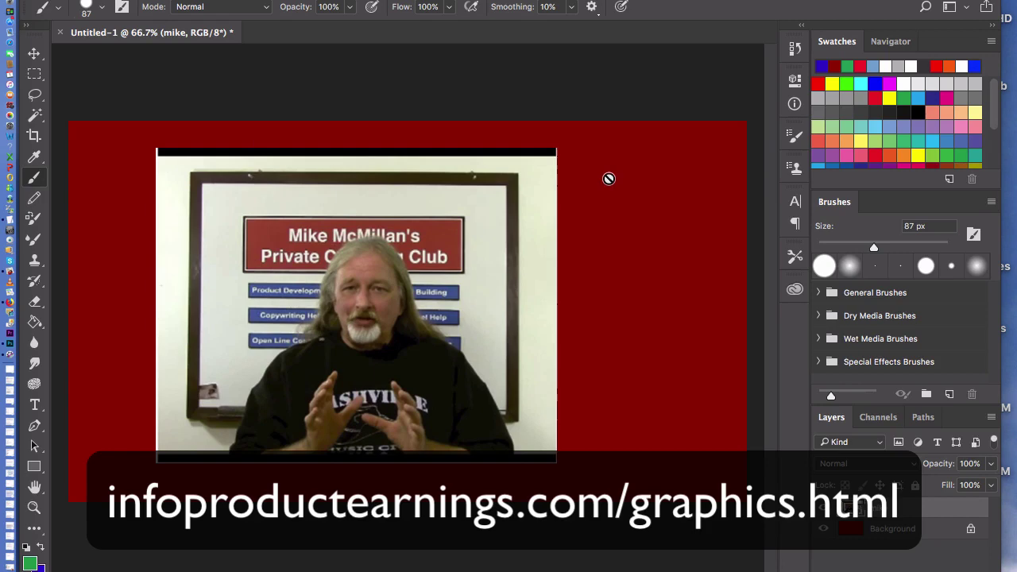
left_click(608, 178)
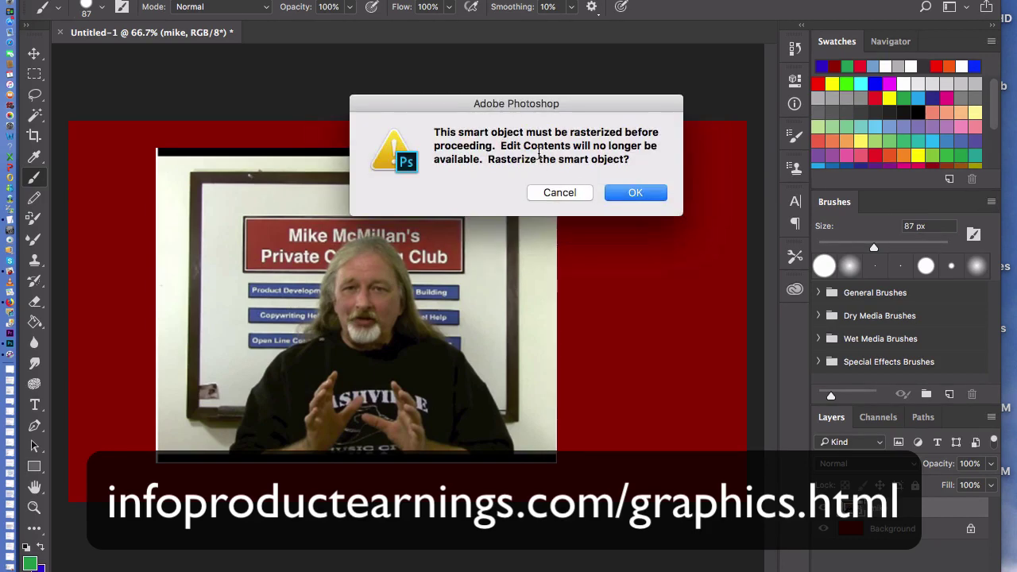
left_click(633, 195)
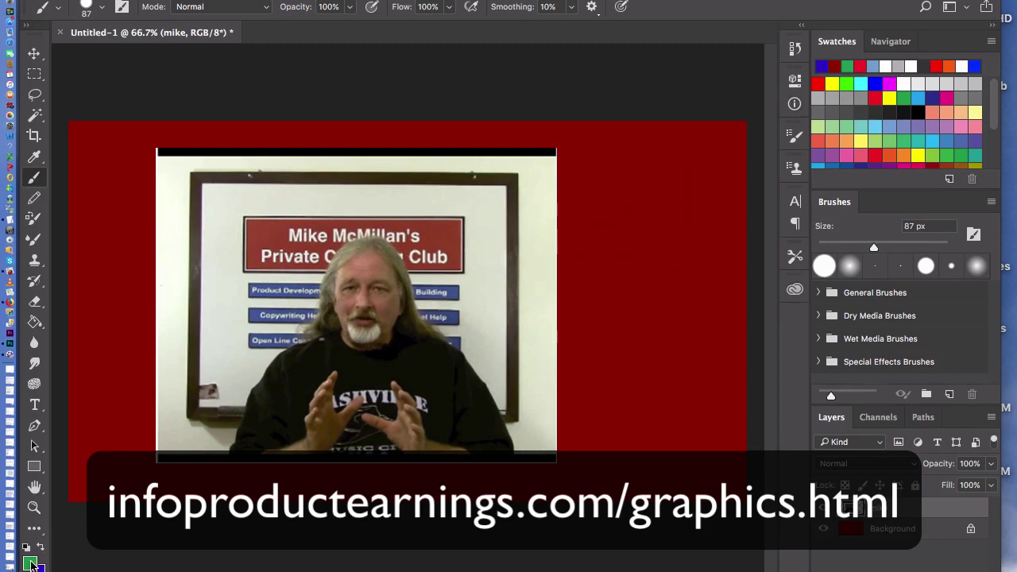
mouse_move(660, 378)
left_mouse_down()
mouse_move(666, 290)
mouse_move(647, 206)
left_mouse_up()
key("super+z")
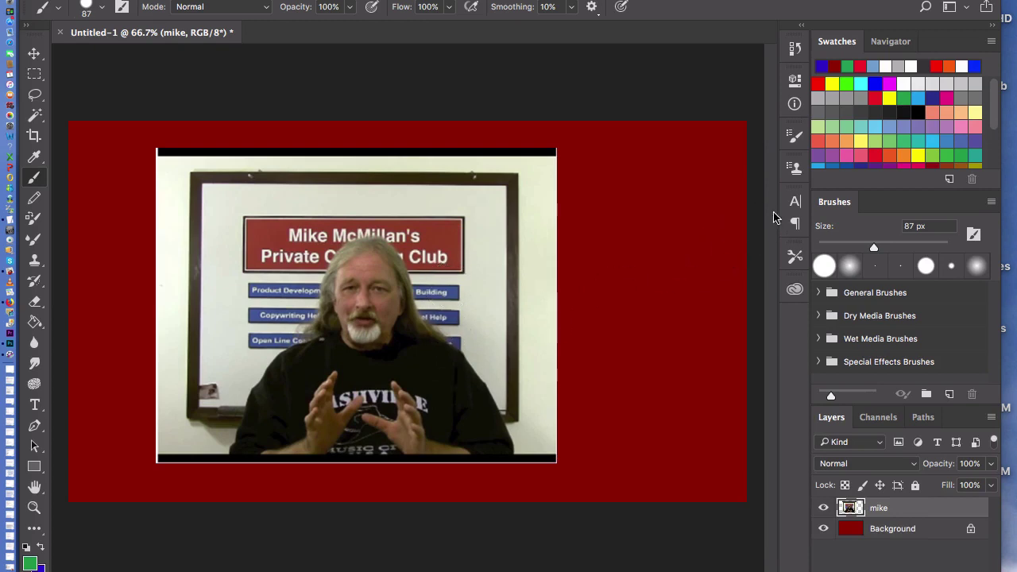
Pick green as the paint colour, then test a stroke on the red area and undo it.
left_click(903, 99)
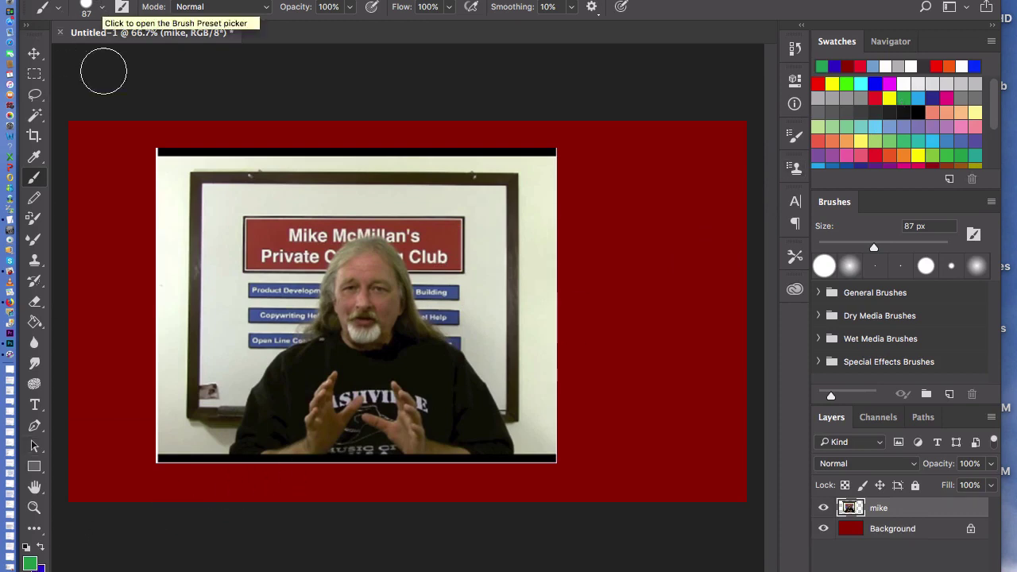
left_click_drag(116, 182, 109, 340)
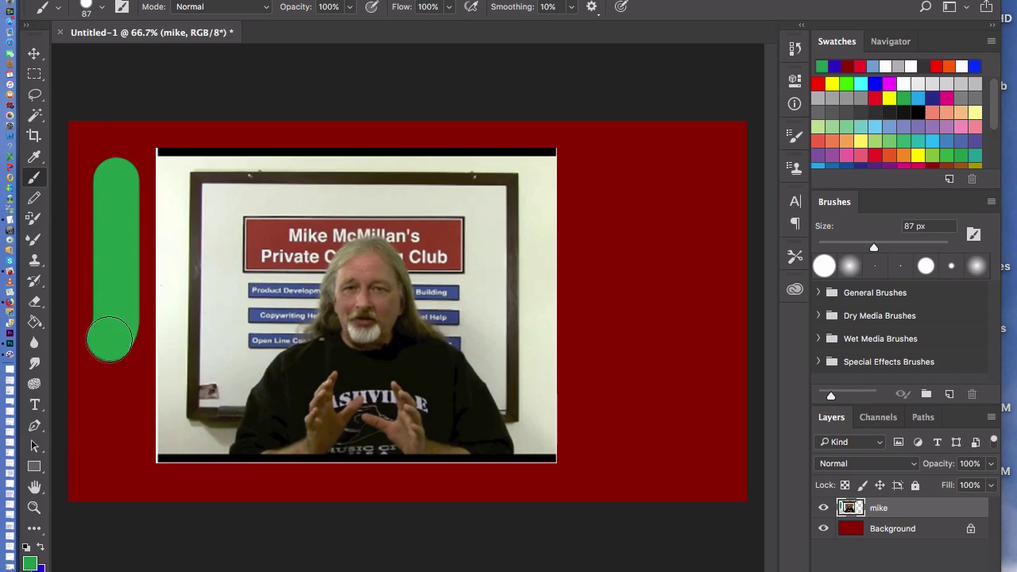
key("super+z")
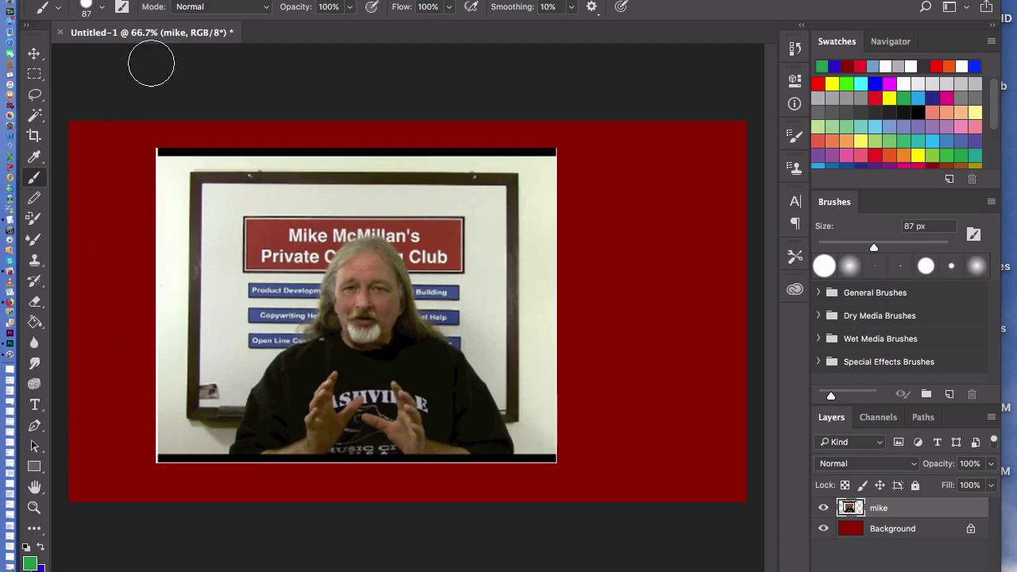
Shrink the brush to 19 px, then test a stroke and undo it.
left_click(102, 7)
left_click_drag(151, 59, 117, 59)
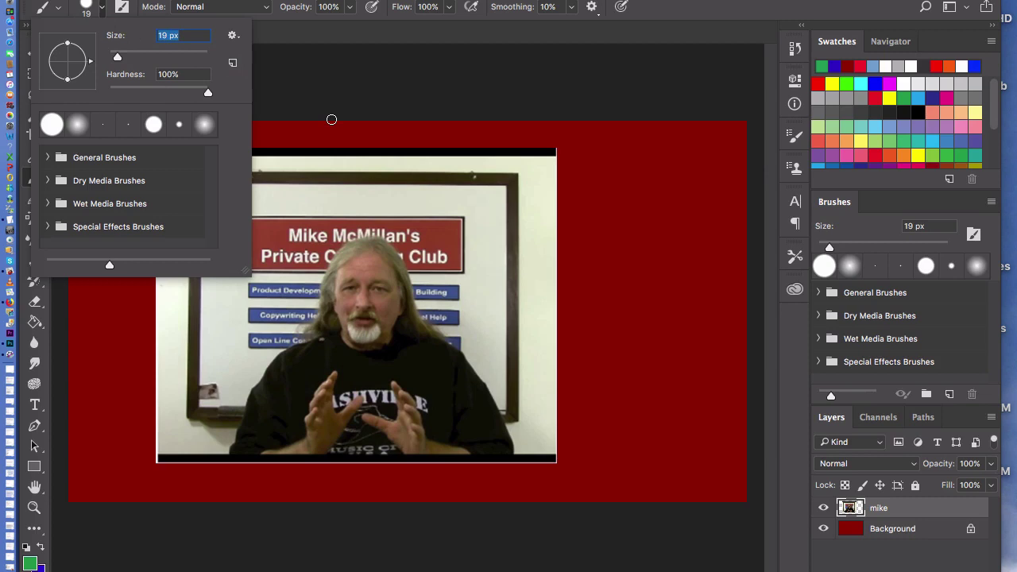
mouse_move(591, 228)
left_mouse_down()
mouse_move(565, 254)
mouse_move(595, 352)
left_mouse_up()
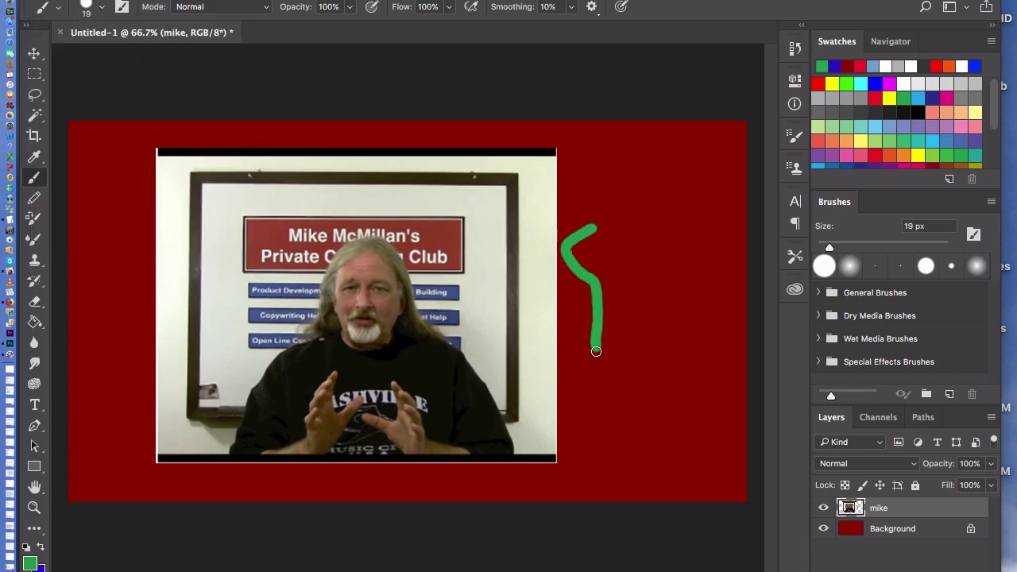
key("ctrl+z")
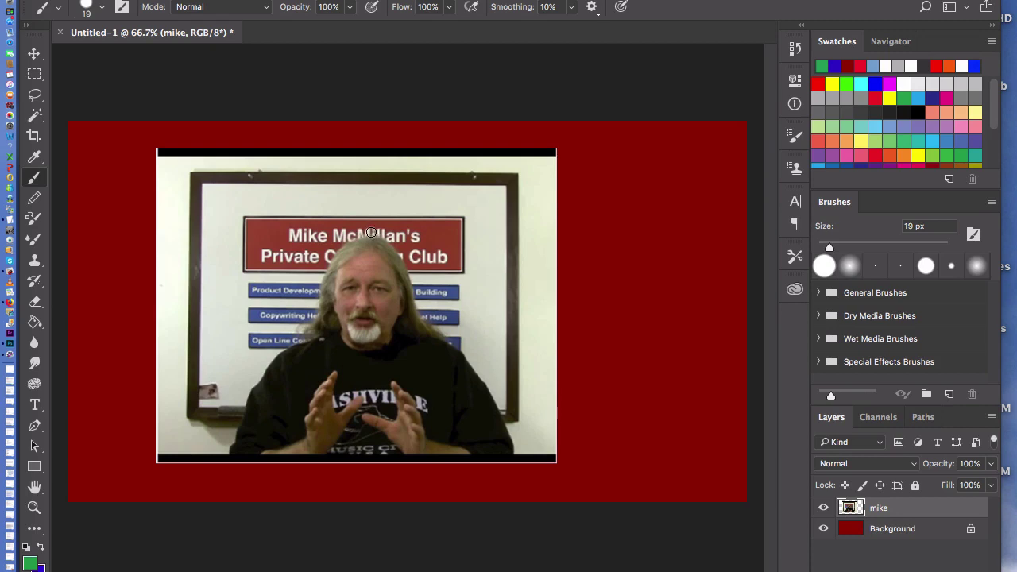
Paint green lines over the man's head, along the photo's bottom edge and down his left side.
mouse_move(375, 234)
left_mouse_down()
mouse_move(410, 272)
mouse_move(427, 320)
mouse_move(468, 353)
mouse_move(515, 452)
left_mouse_up()
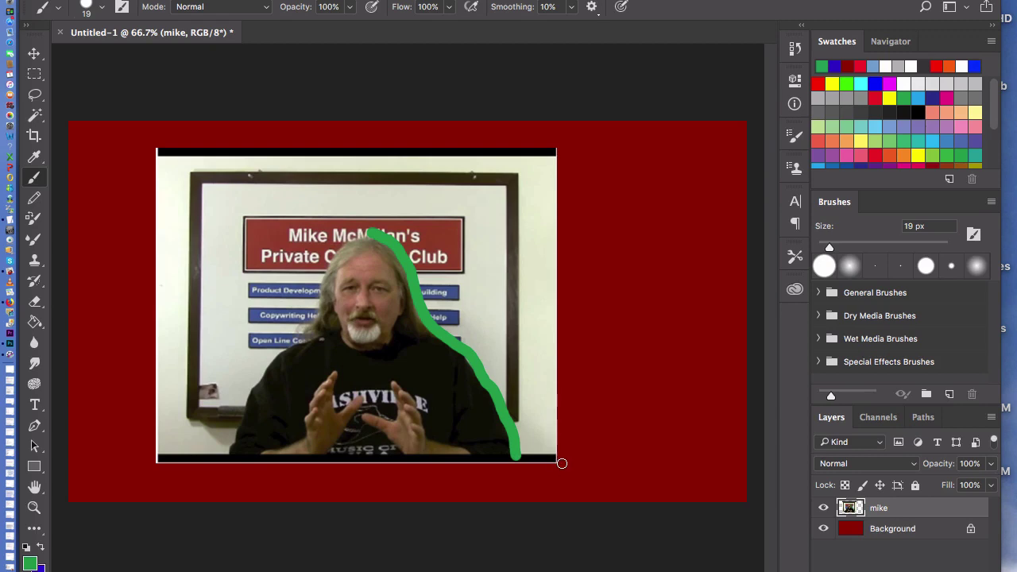
left_click_drag(554, 460, 146, 477)
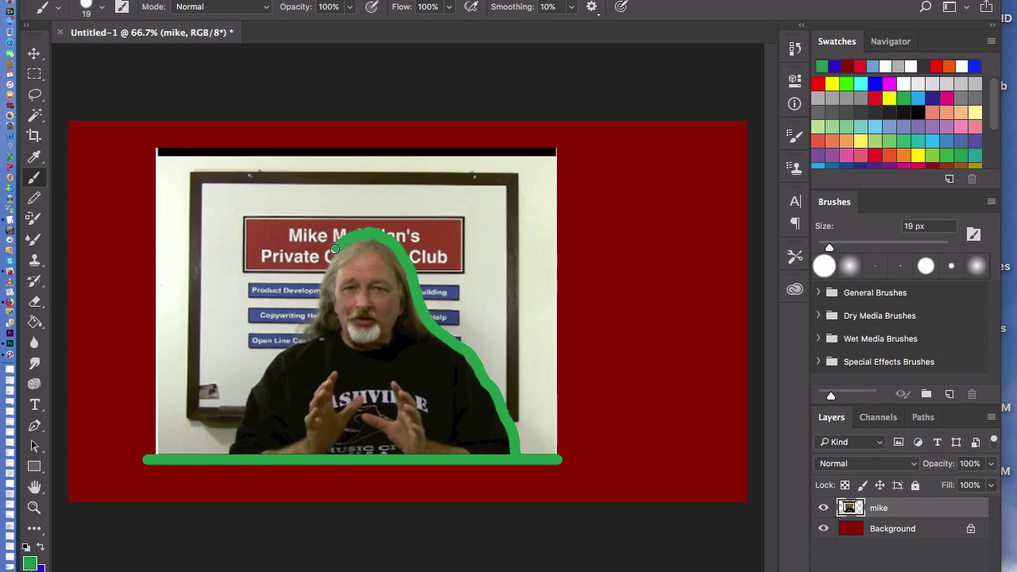
mouse_move(334, 248)
left_mouse_down()
mouse_move(312, 327)
mouse_move(261, 376)
mouse_move(230, 452)
left_mouse_up()
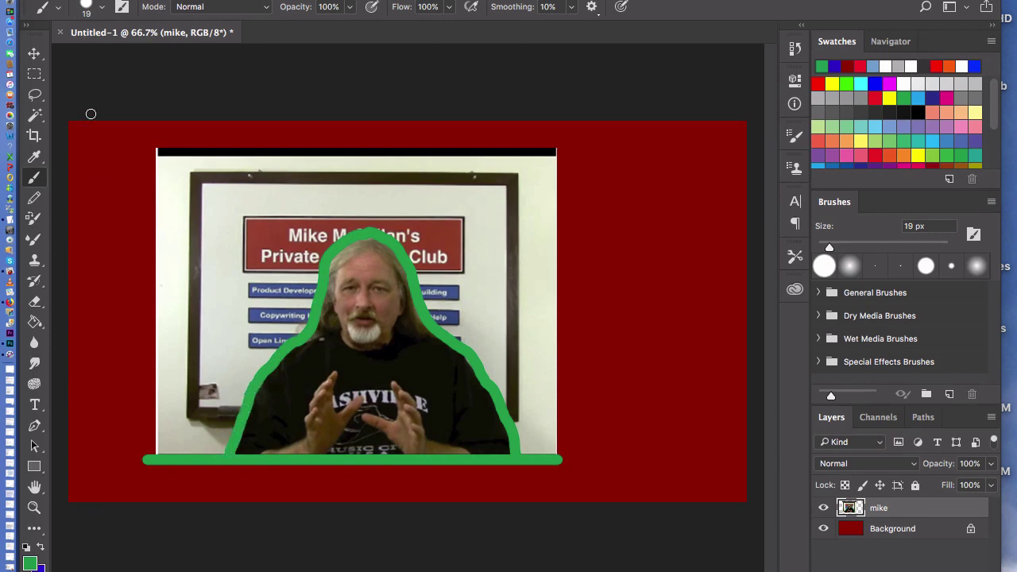
Enlarge the brush and paint a green patch beside the photo's top-right corner.
left_click(103, 13)
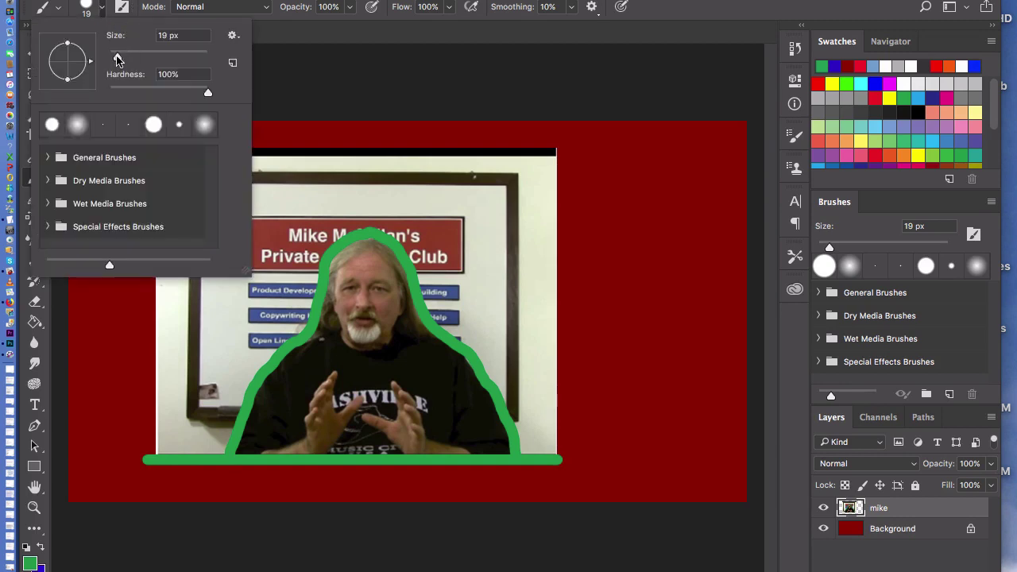
left_click_drag(117, 60, 154, 63)
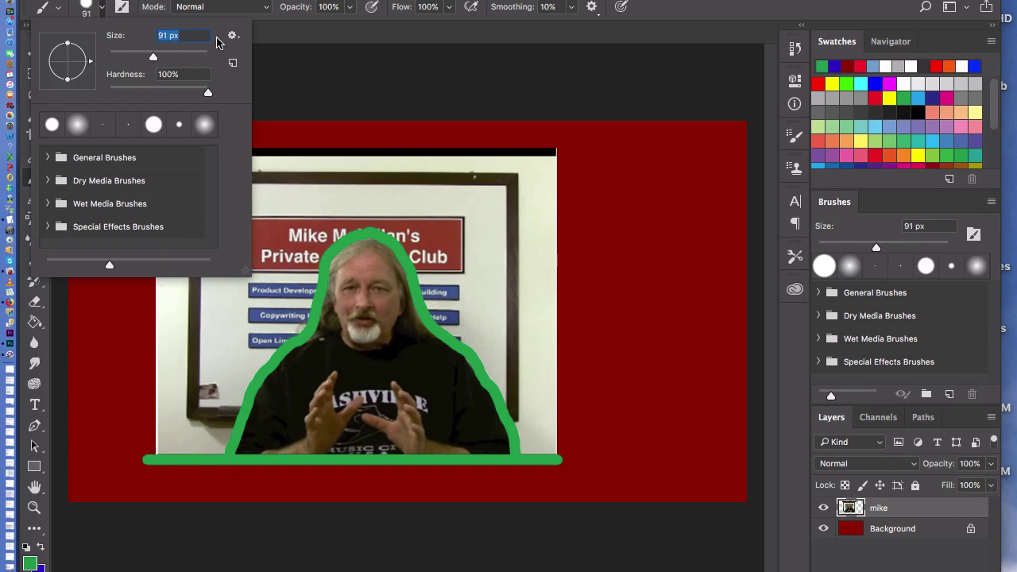
mouse_move(595, 167)
left_mouse_down()
mouse_move(594, 192)
mouse_move(617, 236)
left_mouse_up()
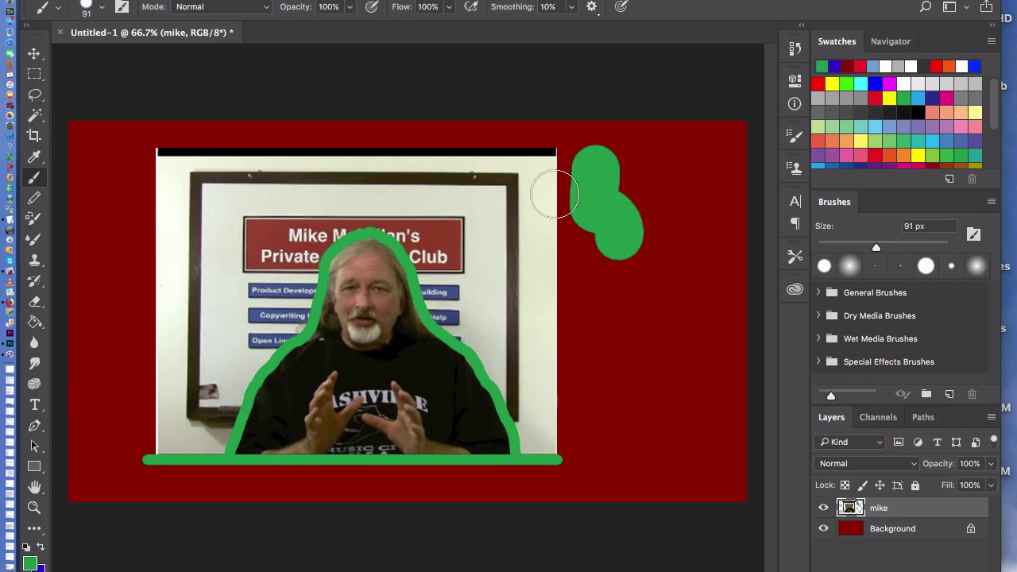
Paint green along the photo's top edge, down its left side, and over its right edge.
left_click(547, 161, "shift")
left_click(221, 163, "shift")
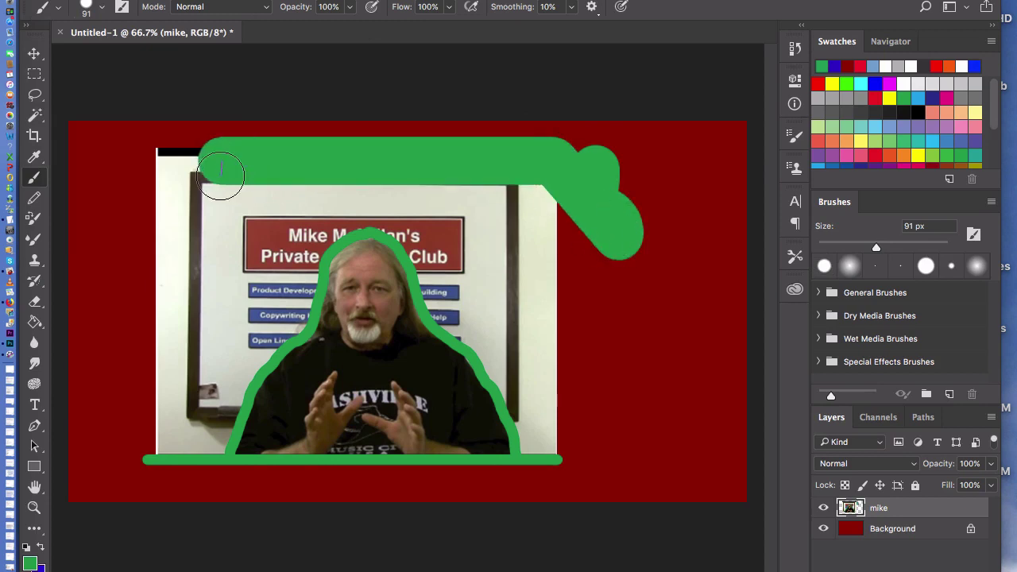
mouse_move(221, 163)
left_mouse_down()
mouse_move(158, 163)
mouse_move(158, 451)
left_mouse_up()
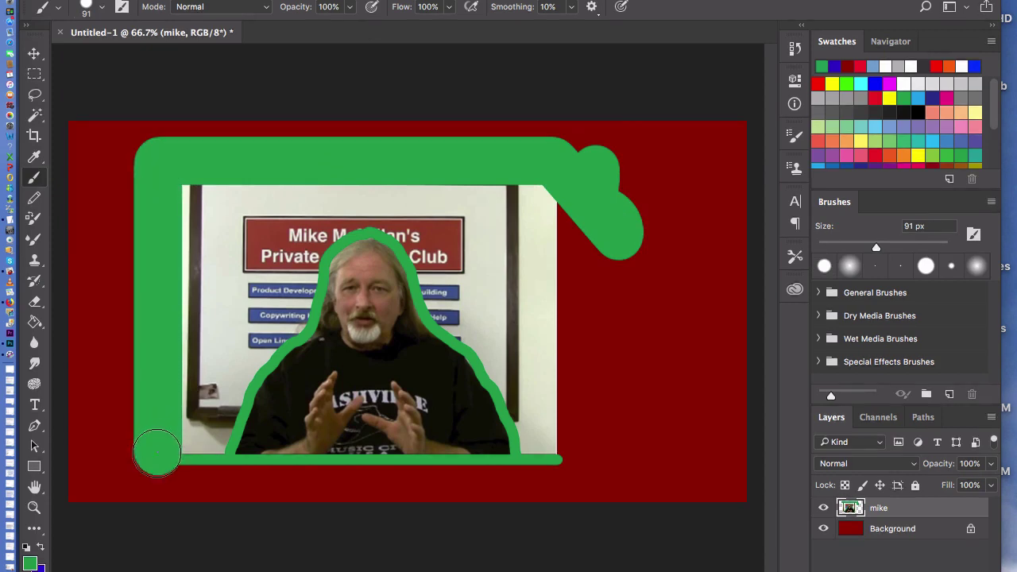
left_click_drag(551, 167, 545, 436)
mouse_move(548, 397)
left_mouse_down()
mouse_move(534, 193)
mouse_move(413, 183)
mouse_move(533, 278)
mouse_move(507, 211)
mouse_move(436, 190)
mouse_move(413, 208)
mouse_move(438, 299)
mouse_move(497, 349)
mouse_move(533, 437)
mouse_move(524, 327)
mouse_move(415, 194)
mouse_move(223, 181)
mouse_move(193, 193)
mouse_move(180, 247)
mouse_move(270, 176)
mouse_move(317, 186)
mouse_move(207, 274)
mouse_move(187, 320)
mouse_move(182, 391)
mouse_move(196, 448)
mouse_move(236, 373)
mouse_move(286, 315)
mouse_move(317, 212)
mouse_move(210, 356)
mouse_move(230, 288)
mouse_move(323, 214)
mouse_move(397, 205)
mouse_move(409, 220)
mouse_move(390, 211)
mouse_move(327, 228)
left_mouse_up()
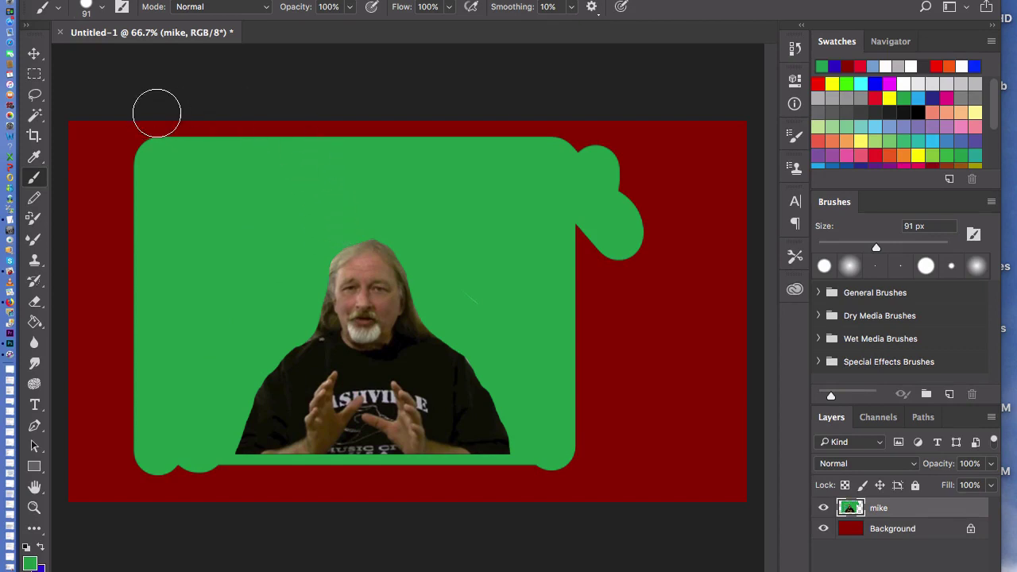
Magic Wand-select the green area, delete it, deselect, then select the man's shirt.
left_click(34, 115)
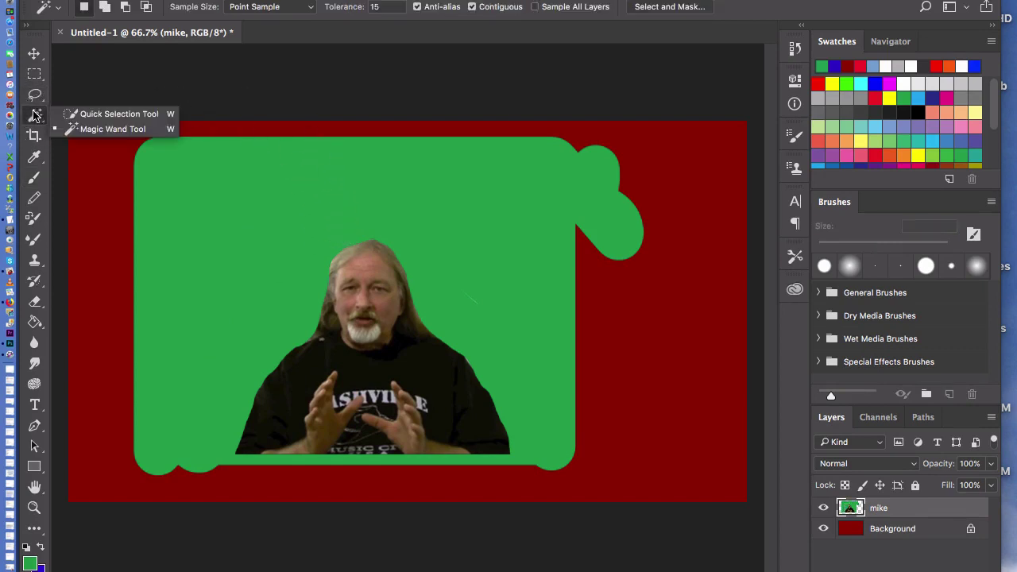
left_click(92, 130)
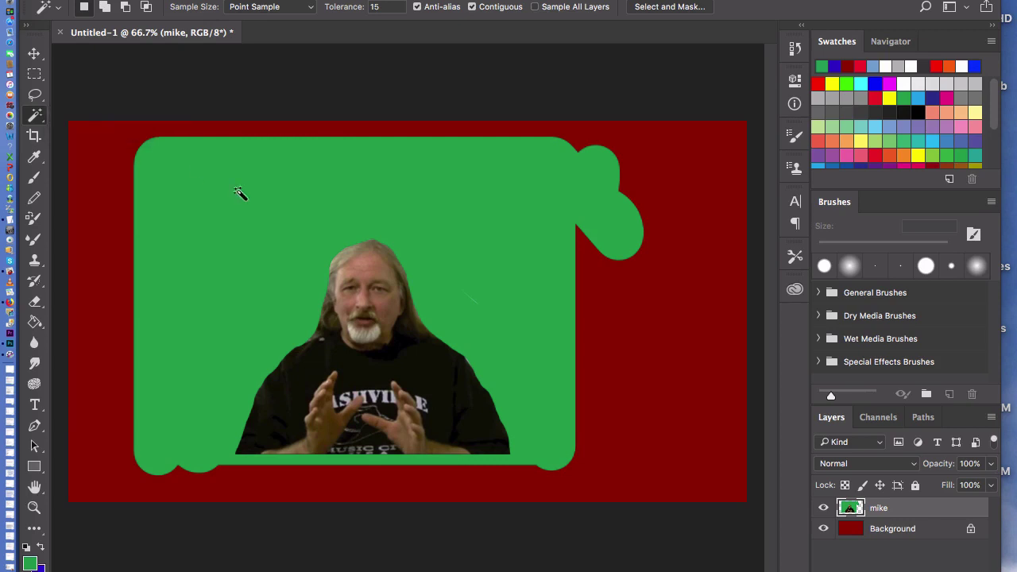
left_click(261, 205)
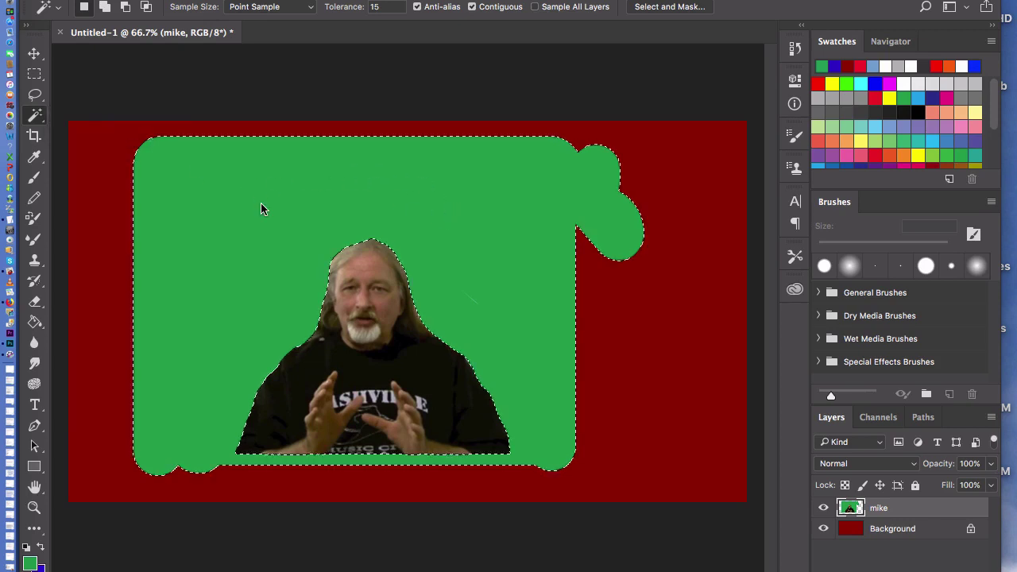
key("Delete")
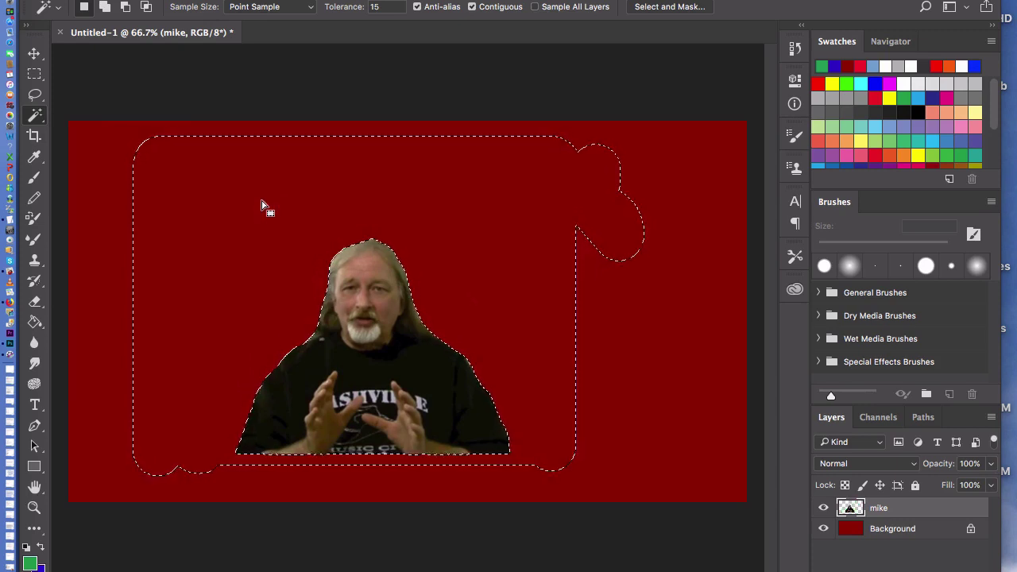
left_click(228, 103)
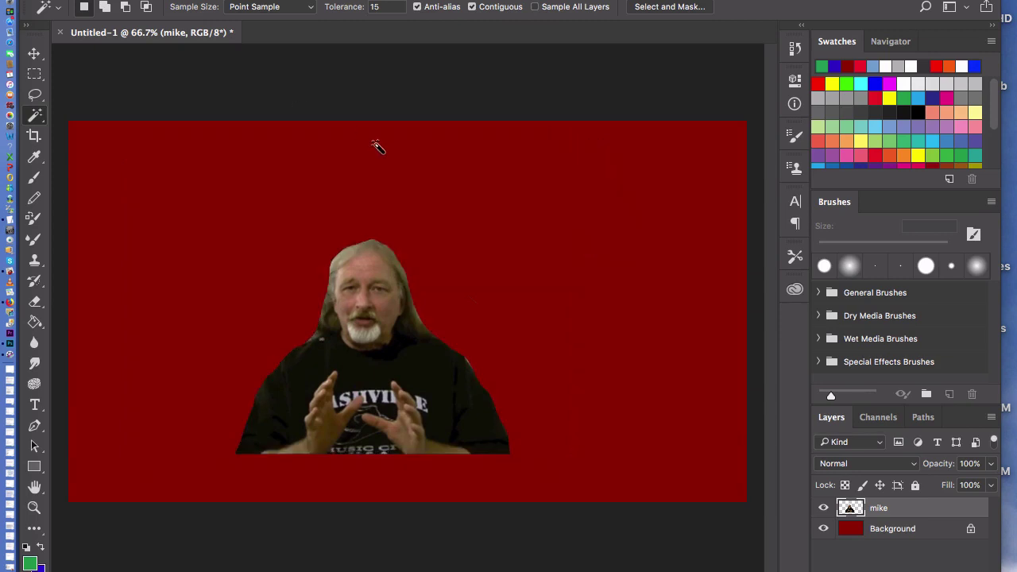
left_click(389, 345)
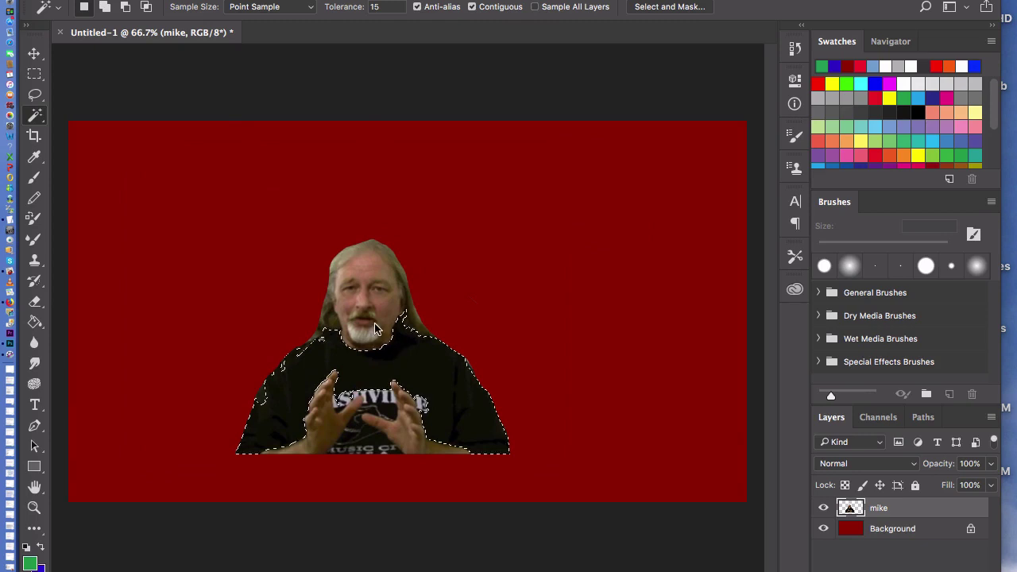
right_click(34, 116)
Quick-select the whole man and apply a 10 px white Edit > Stroke to the selection.
left_click(95, 119)
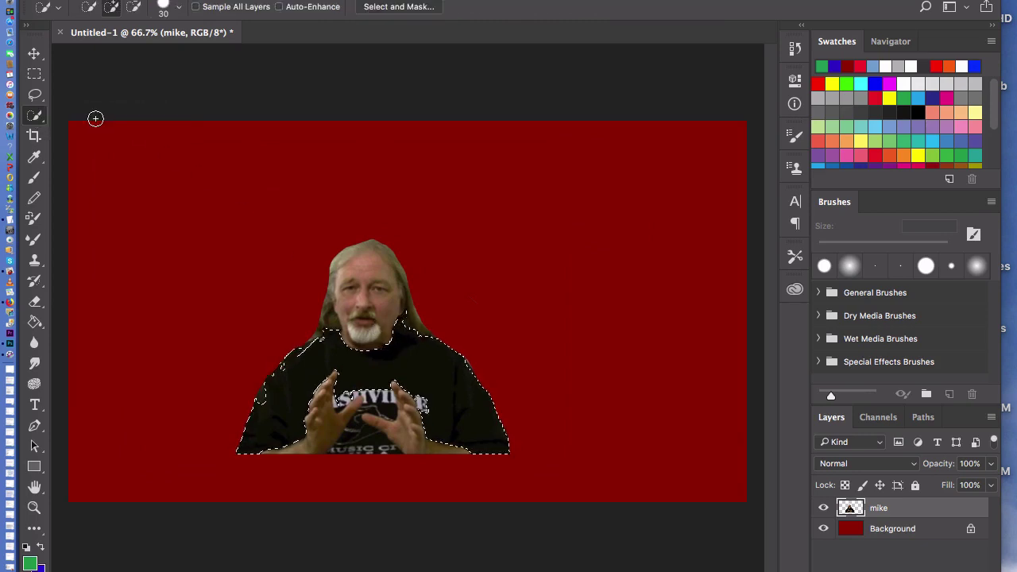
mouse_move(377, 313)
left_mouse_down()
mouse_move(352, 350)
mouse_move(363, 363)
mouse_move(490, 340)
left_mouse_up()
left_click(184, 2)
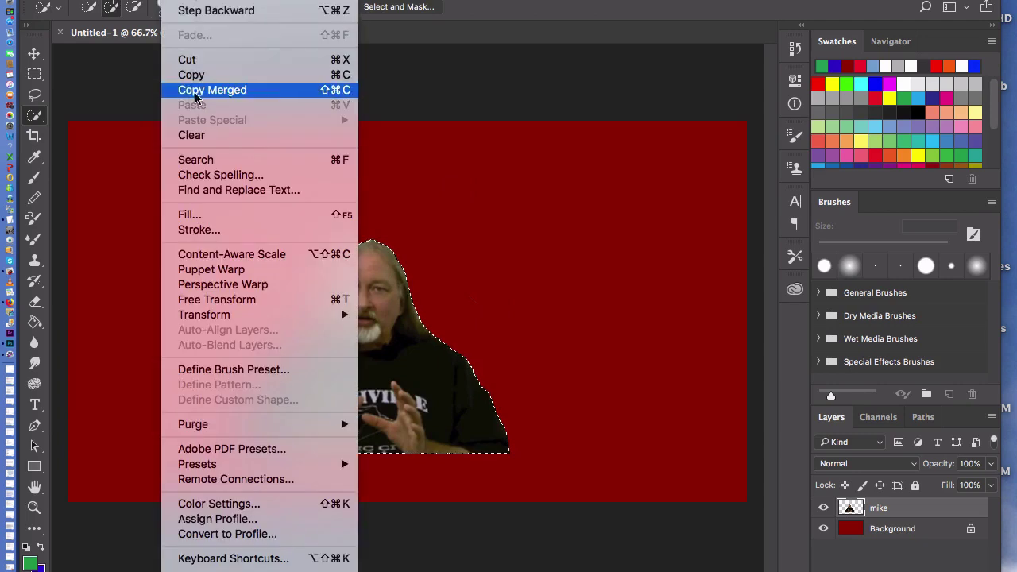
left_click(205, 229)
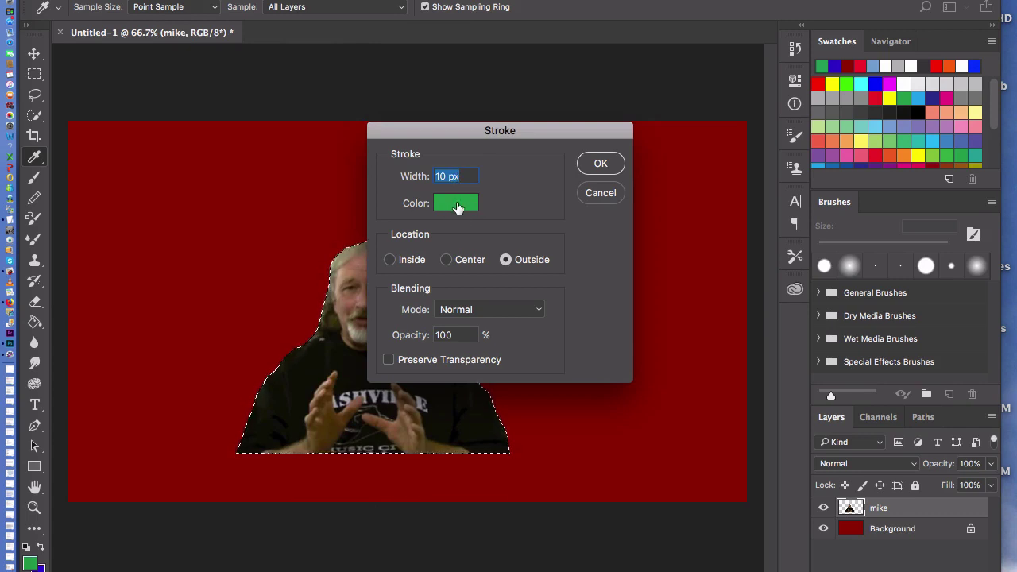
left_click(457, 203)
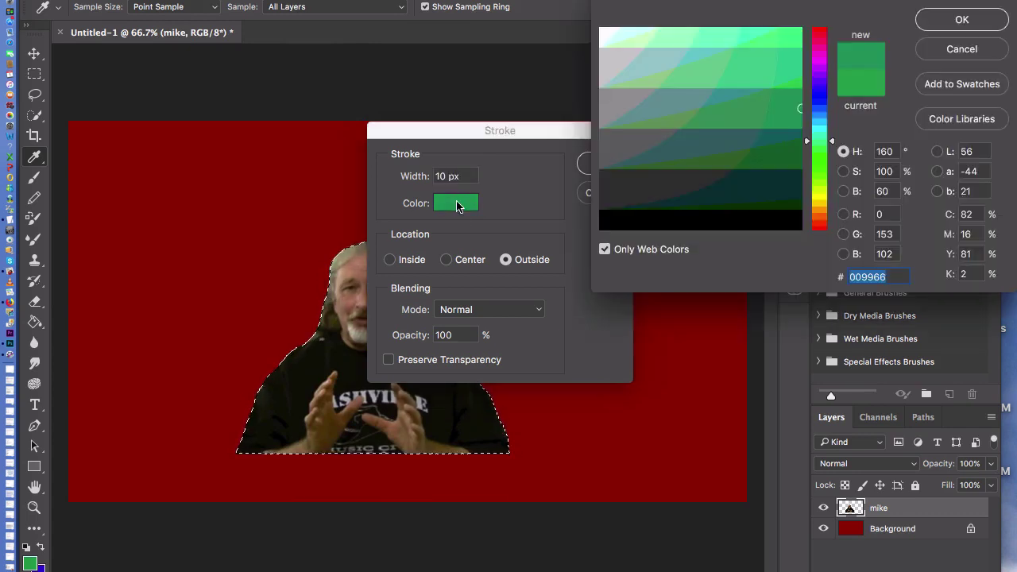
left_click_drag(634, 98, 598, 27)
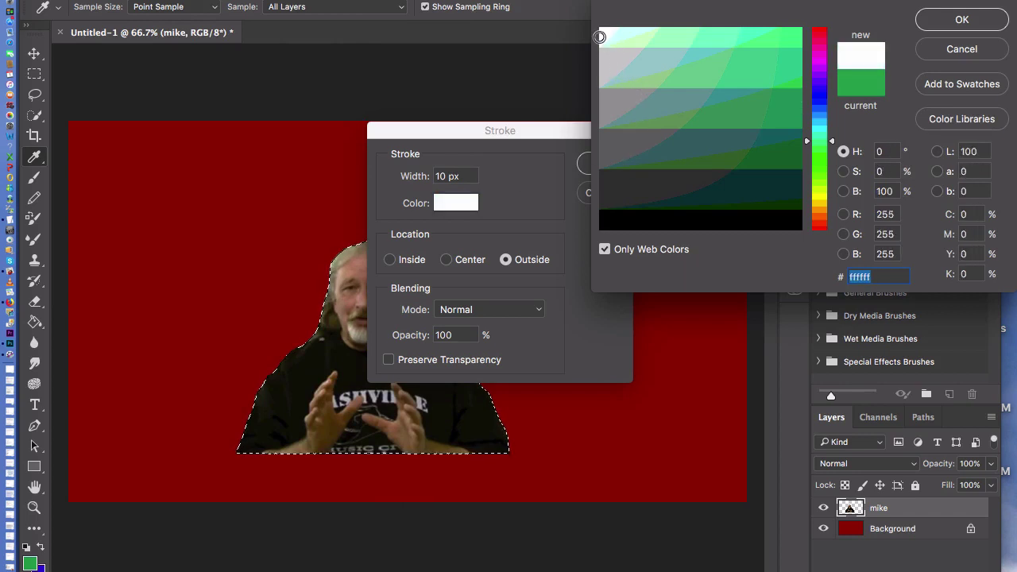
left_click(961, 22)
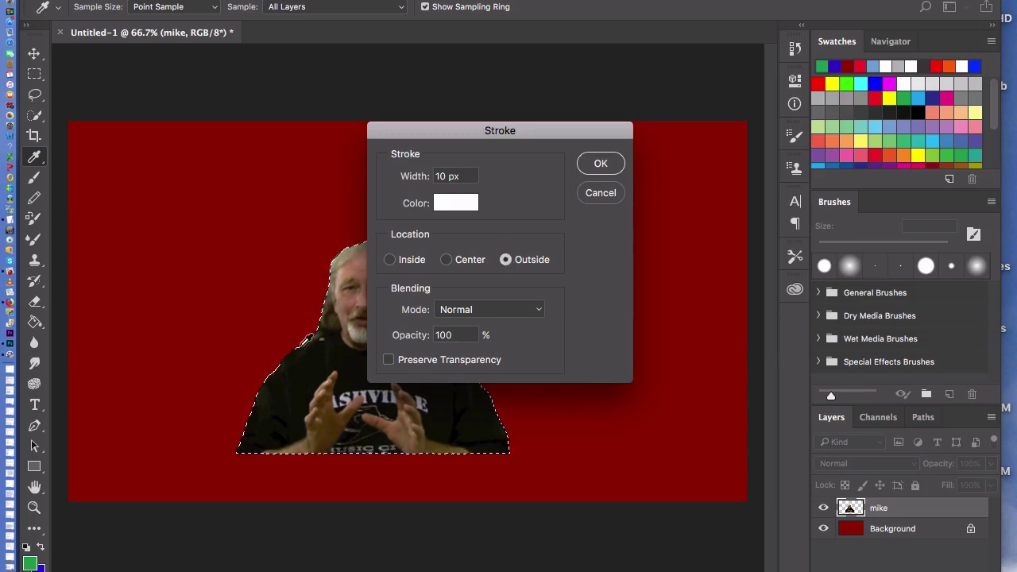
left_click(601, 163)
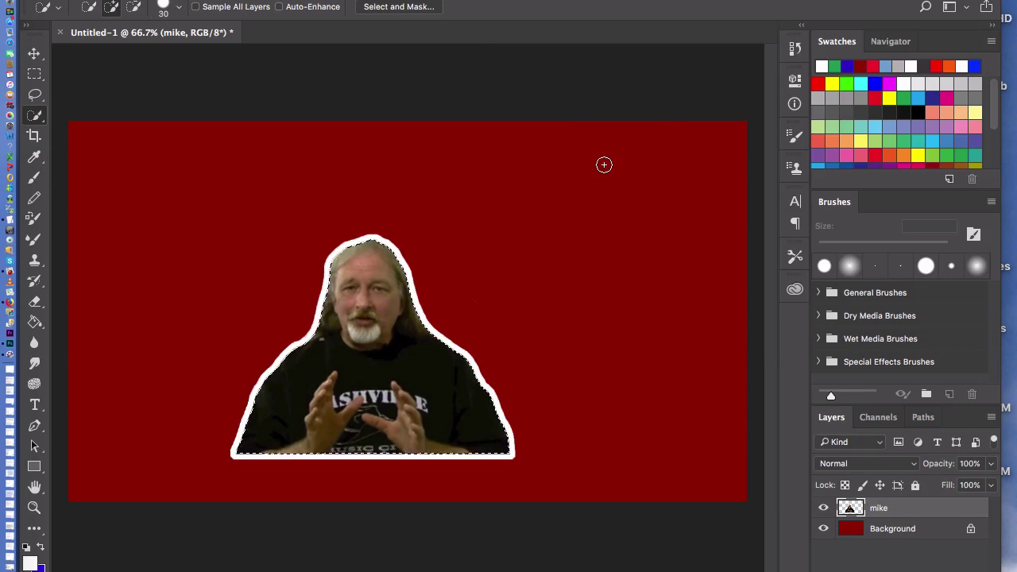
Move the man 238 px left, scale him to about 137%, and shift him down-left.
left_click_drag(35, 115, 110, 128)
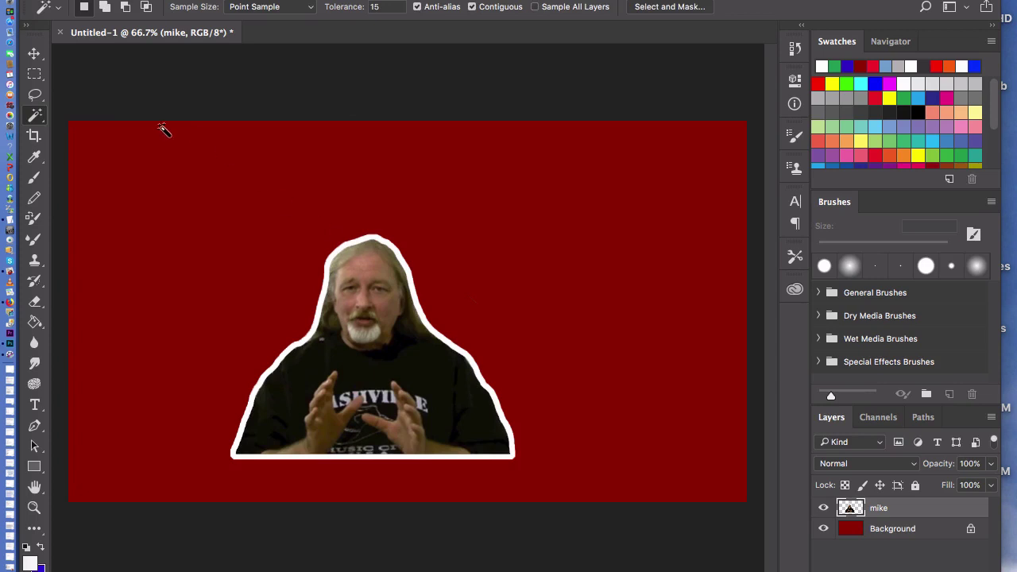
left_click(35, 53)
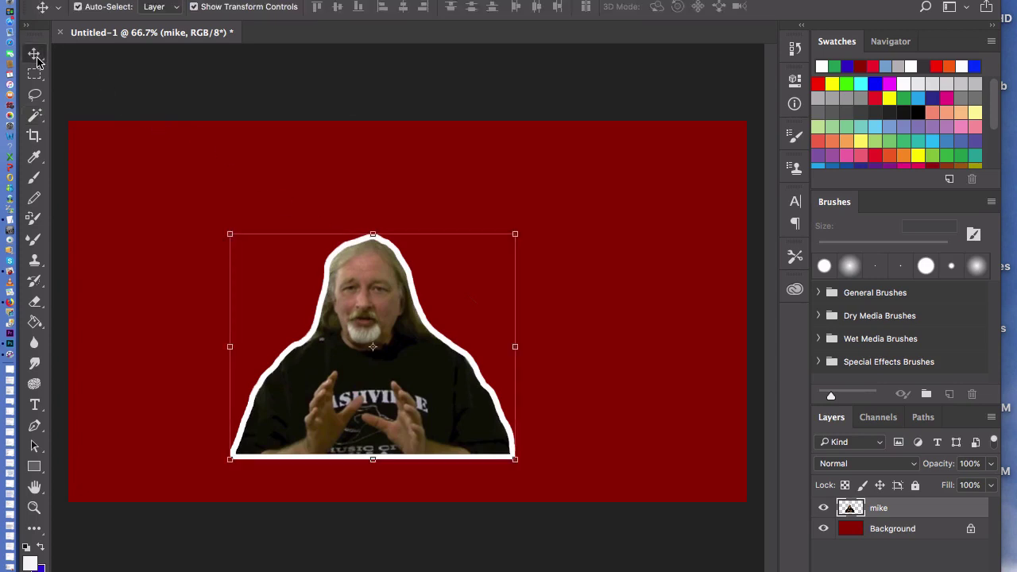
left_click_drag(416, 431, 316, 417)
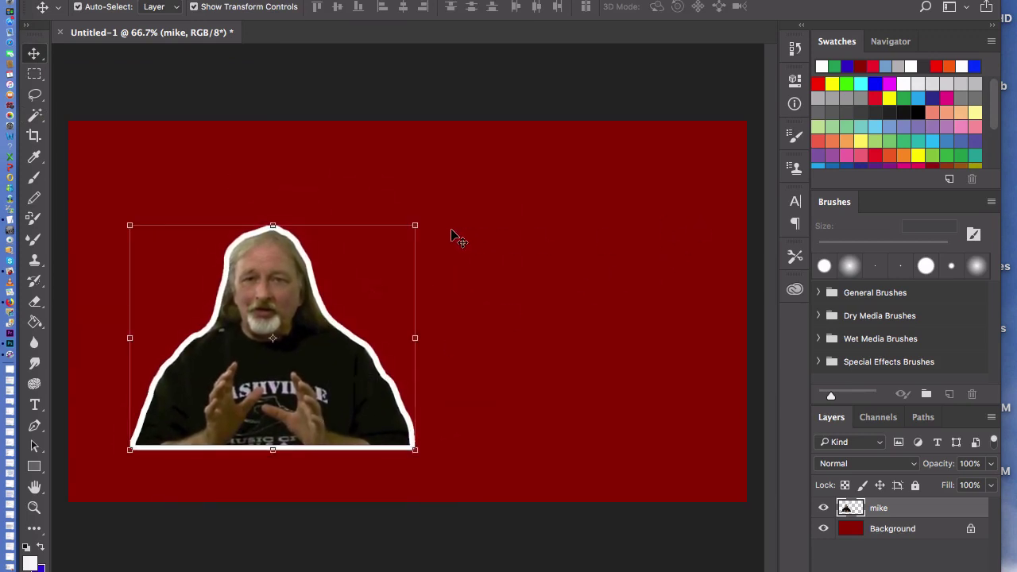
left_click_drag(416, 223, 521, 139)
left_click_drag(466, 230, 440, 266)
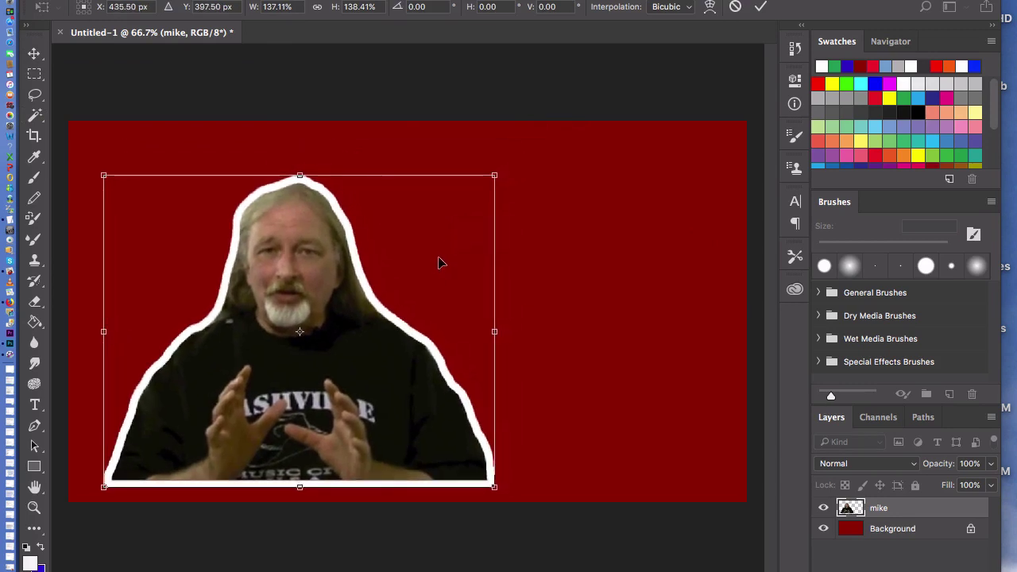
Apply the scaling, then run a 36 px Blur brush over the outline's left side, head and right shoulder.
left_click(43, 347)
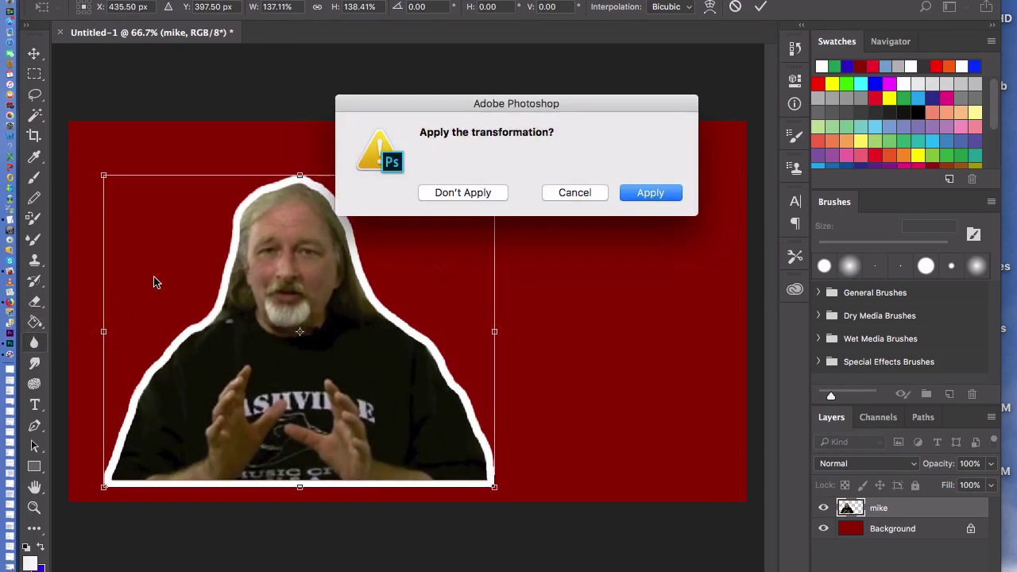
left_click(631, 193)
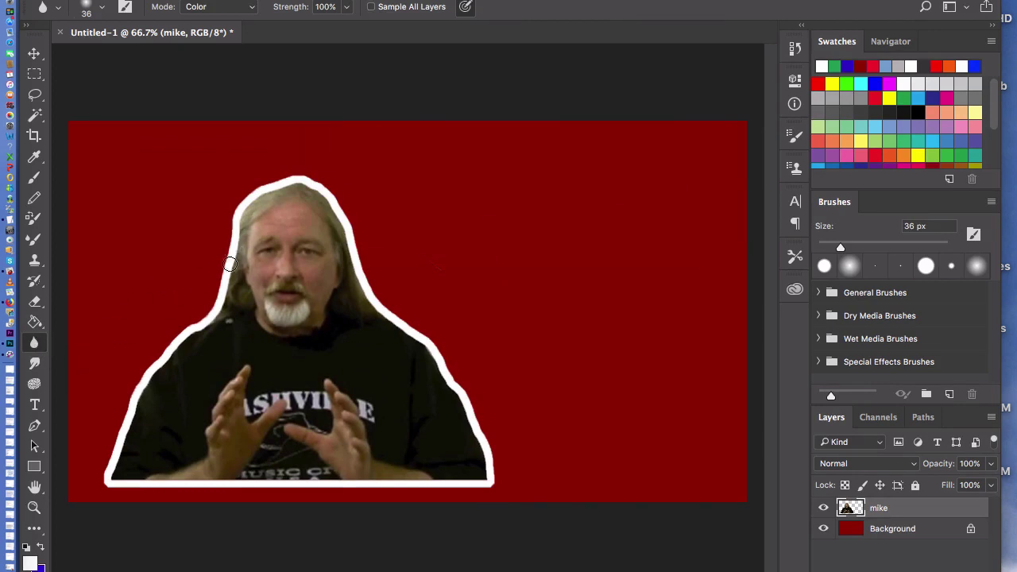
mouse_move(177, 339)
left_mouse_down()
mouse_move(127, 405)
mouse_move(111, 486)
left_mouse_up()
mouse_move(256, 239)
left_mouse_down()
mouse_move(256, 192)
mouse_move(298, 176)
mouse_move(457, 373)
mouse_move(492, 448)
mouse_move(494, 481)
left_mouse_up()
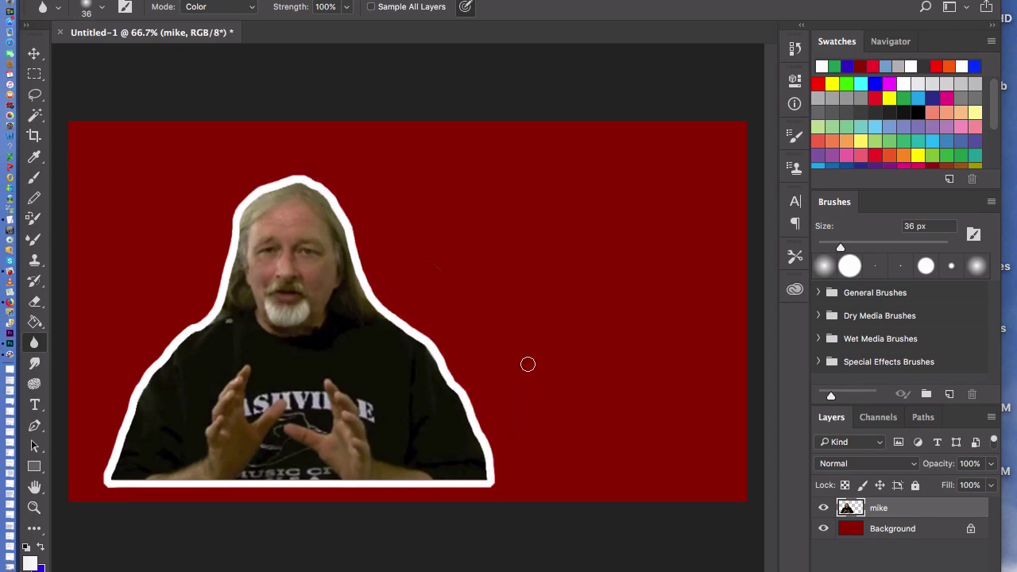